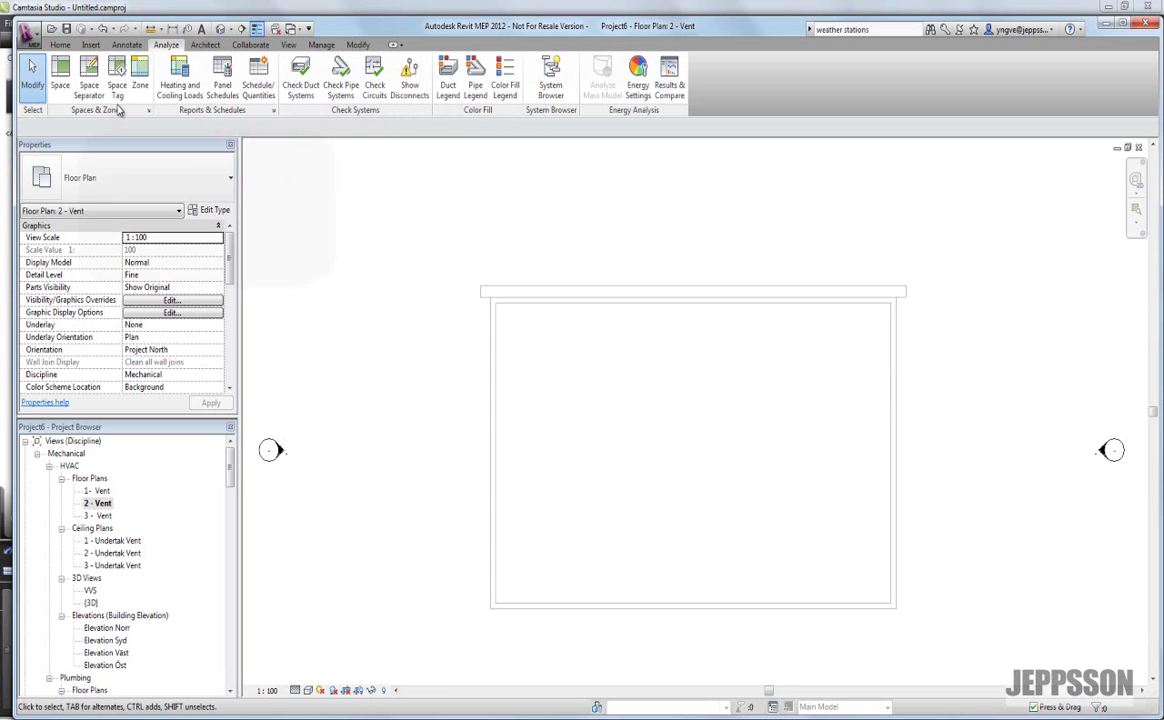
# Start the Space tool and place a tagged space inside each room of 1 - Vent.
pyautogui.click(89, 78)
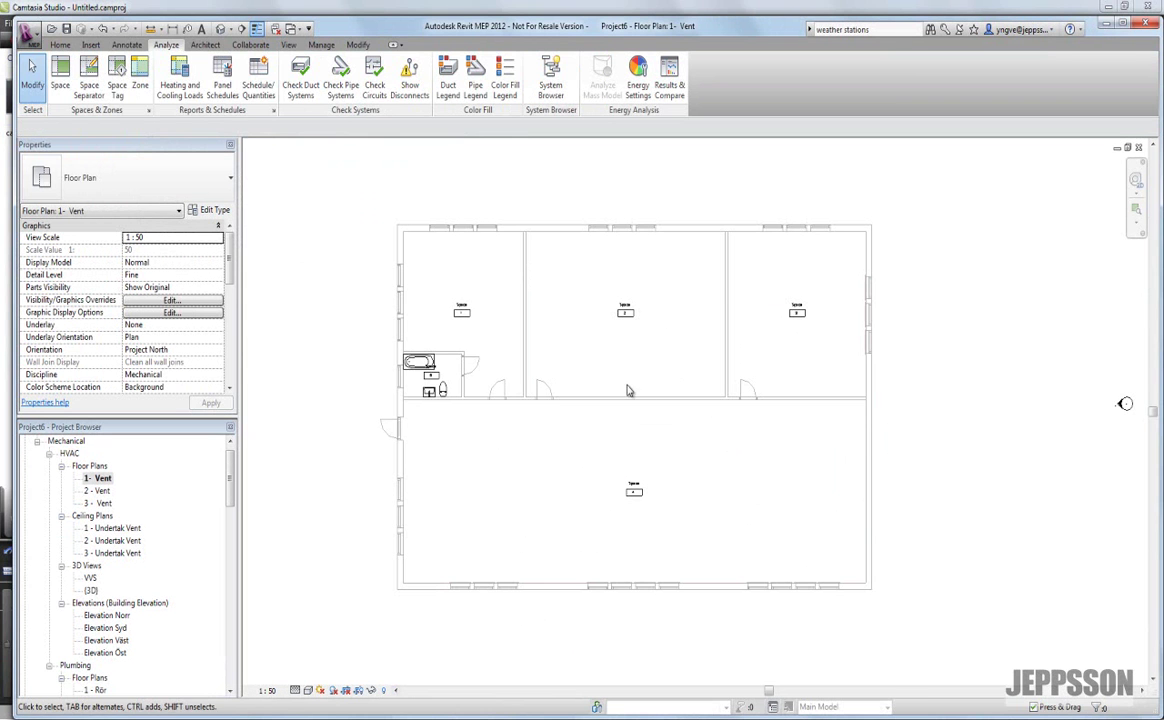
# Name space 1 'Kontor' in its Identity Data properties and apply the change.
pyautogui.scroll(2, 466, 331)
pyautogui.scroll(2, 466, 331)
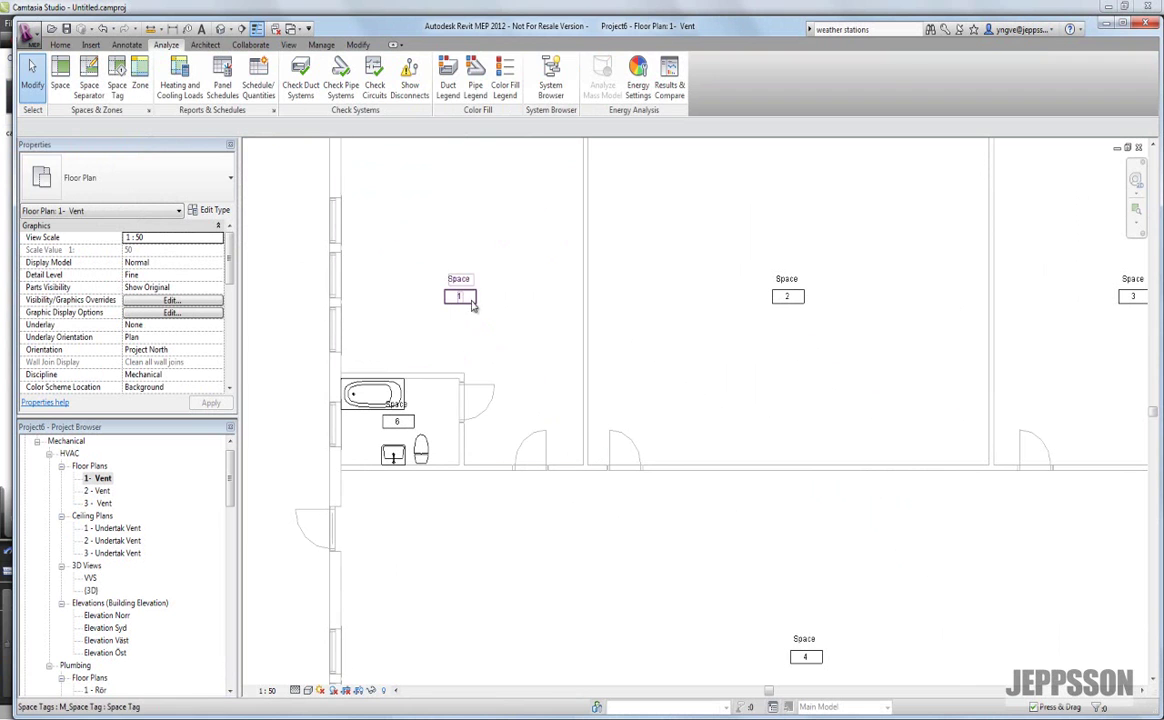
pyautogui.click(478, 318)
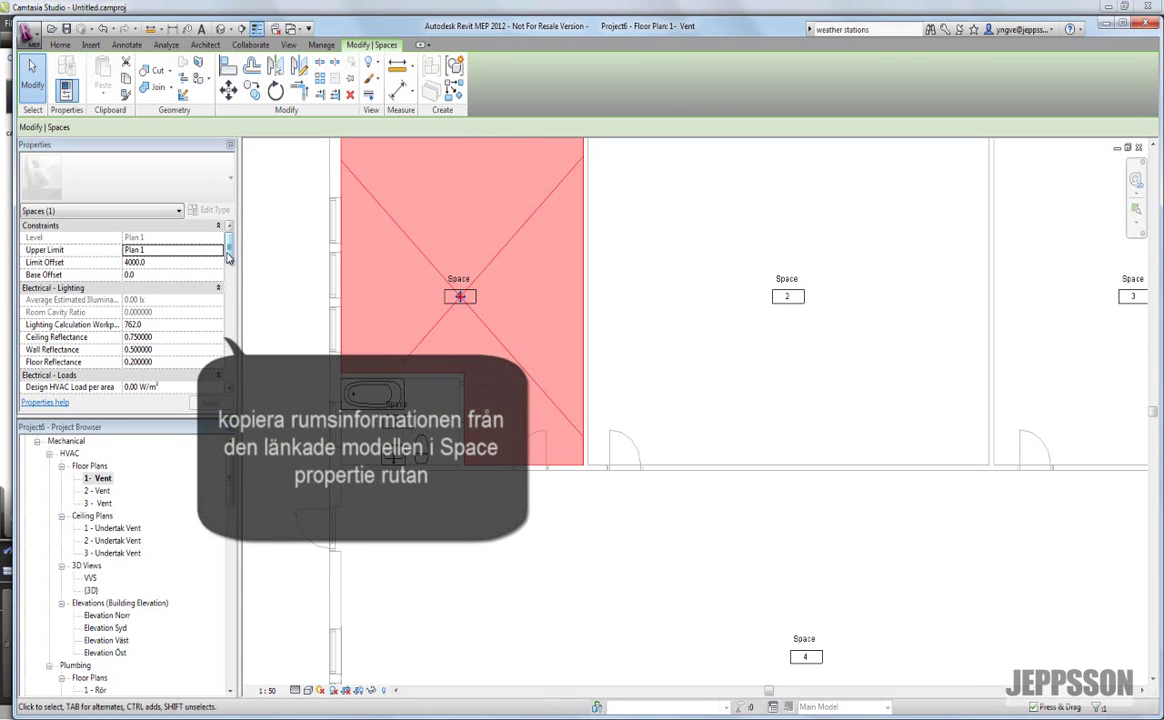
pyautogui.moveTo(226, 258); pyautogui.dragTo(230, 335)
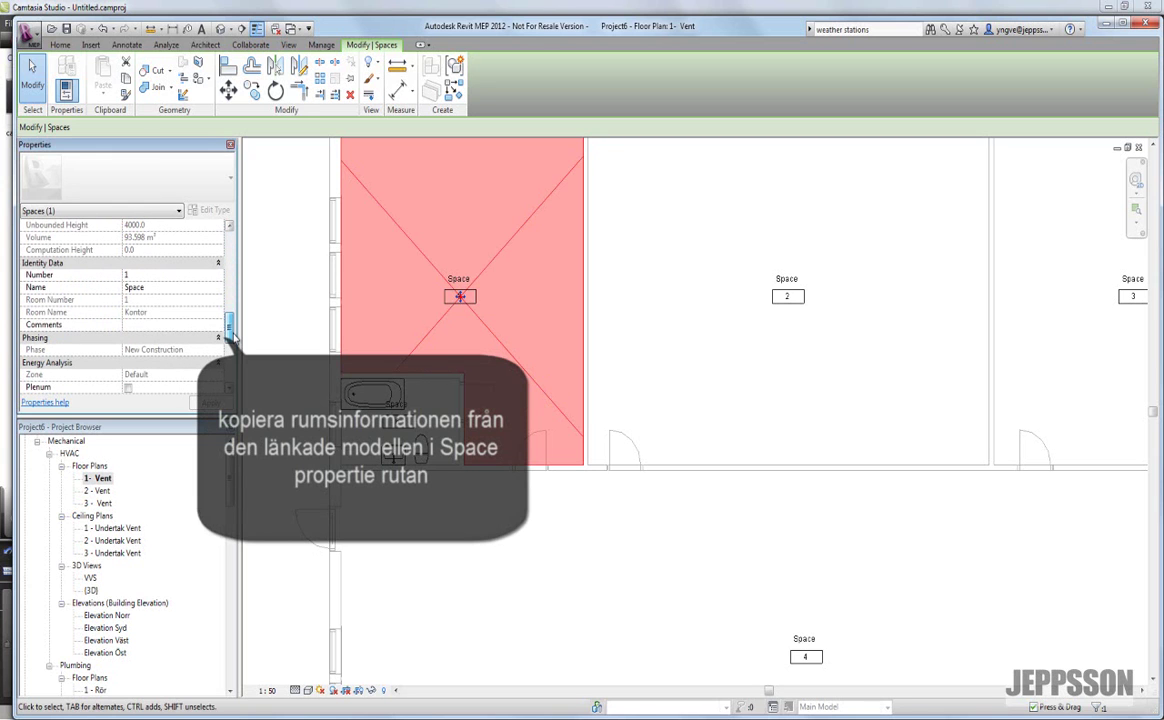
pyautogui.click(172, 288)
pyautogui.write('Kontor')
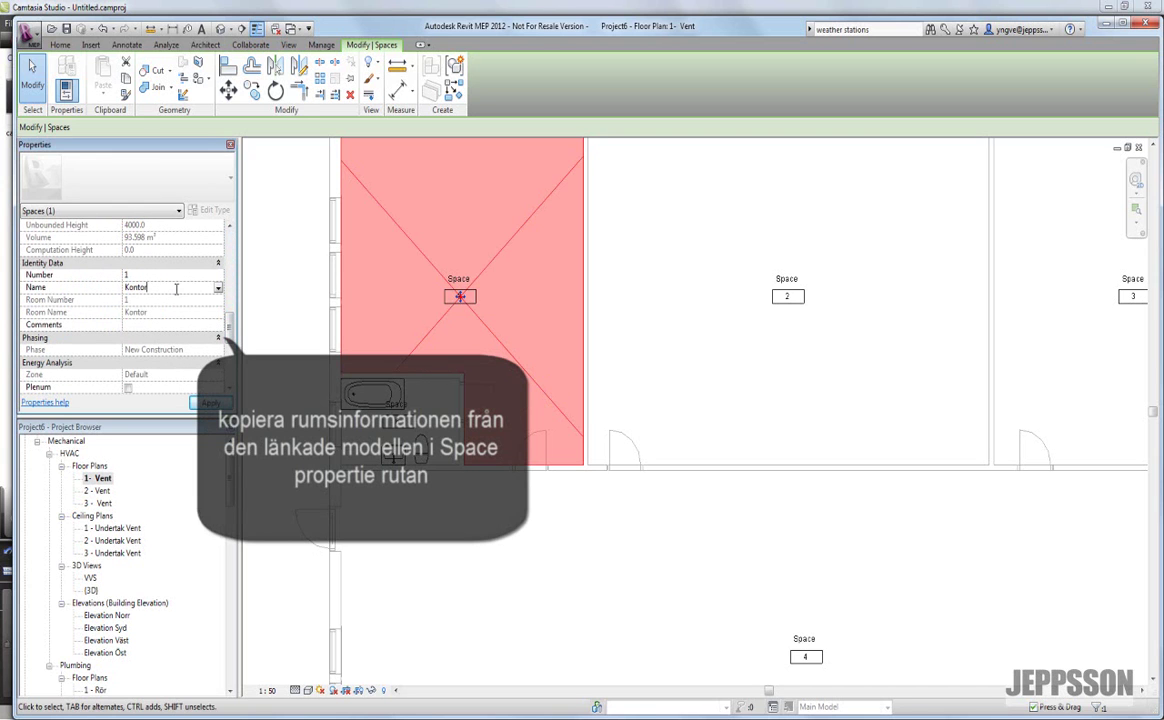
pyautogui.click(208, 403)
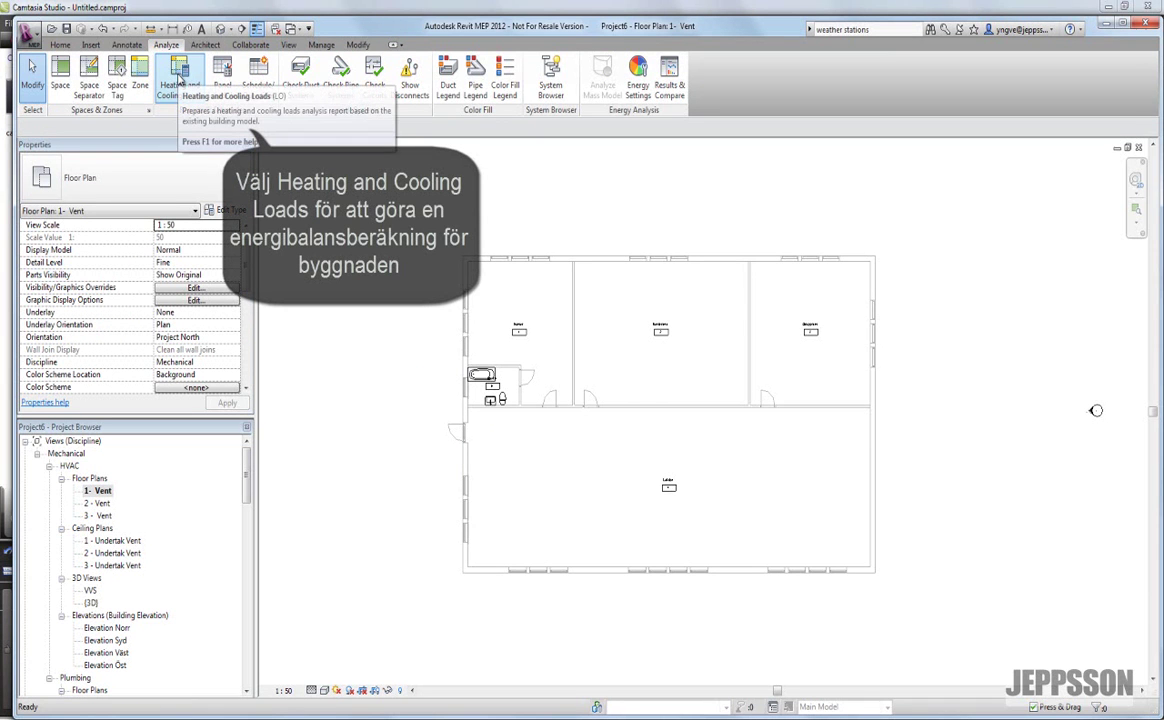
# Check space 1 Kontor's space type load settings, then run the heating and cooling load calculation.
pyautogui.click(173, 92)
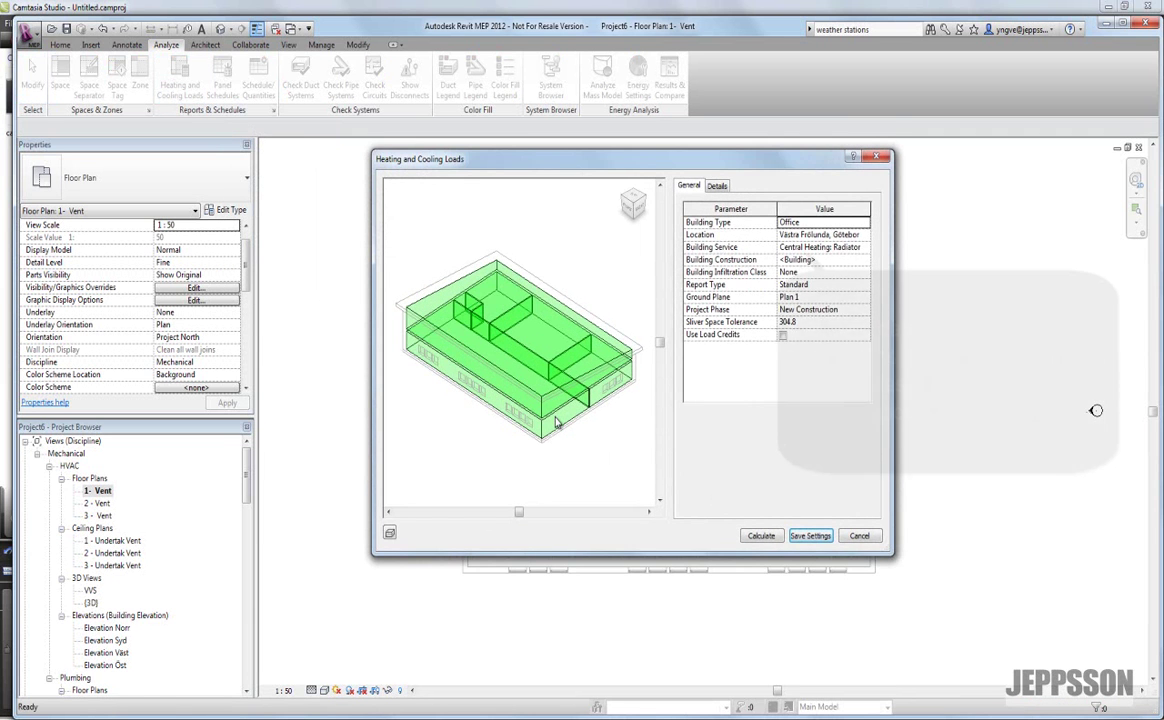
pyautogui.click(720, 188)
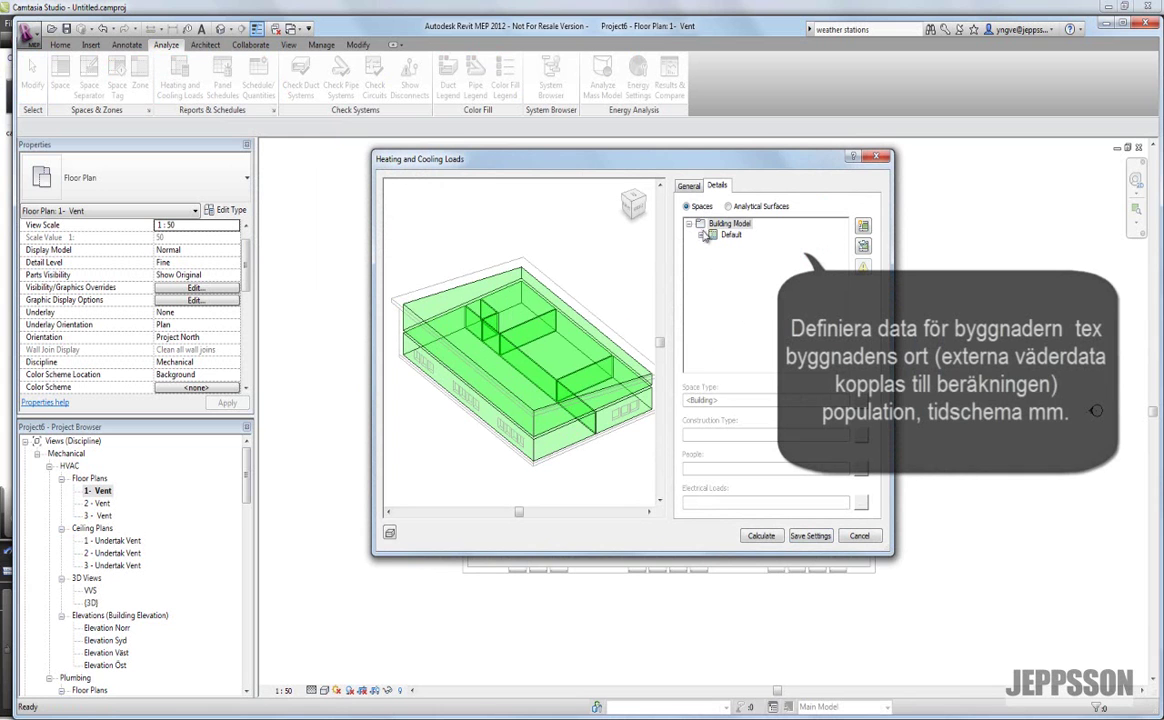
pyautogui.click(702, 235)
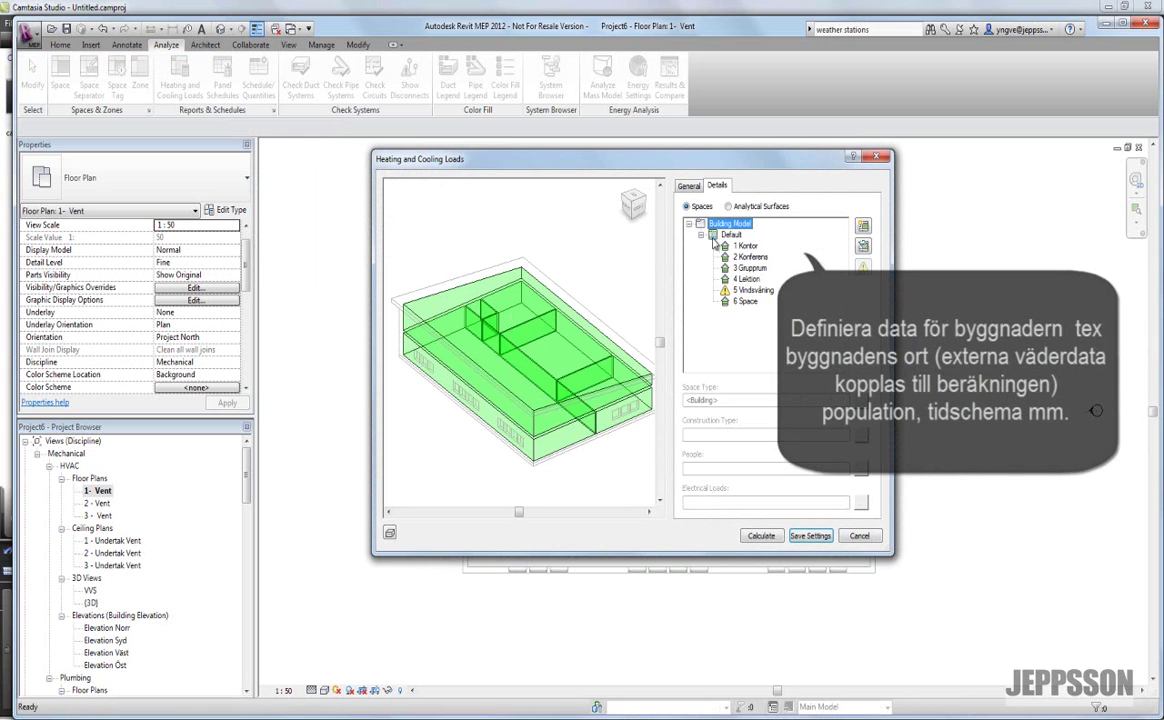
pyautogui.click(744, 247)
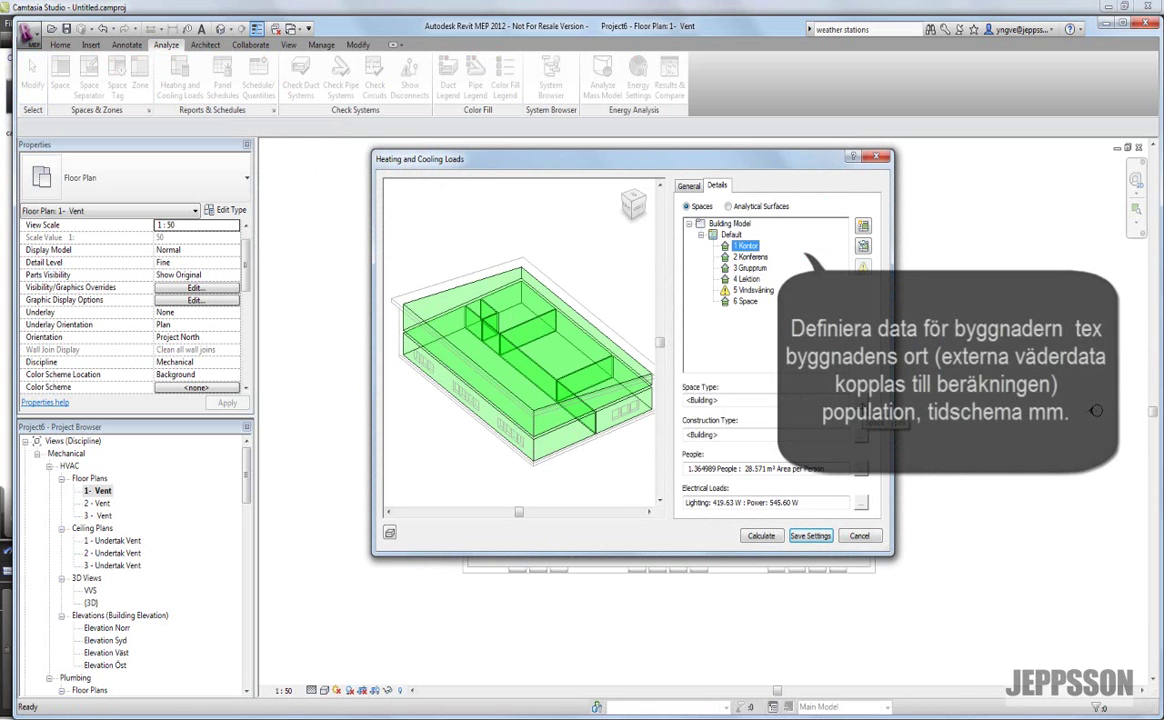
pyautogui.click(862, 400)
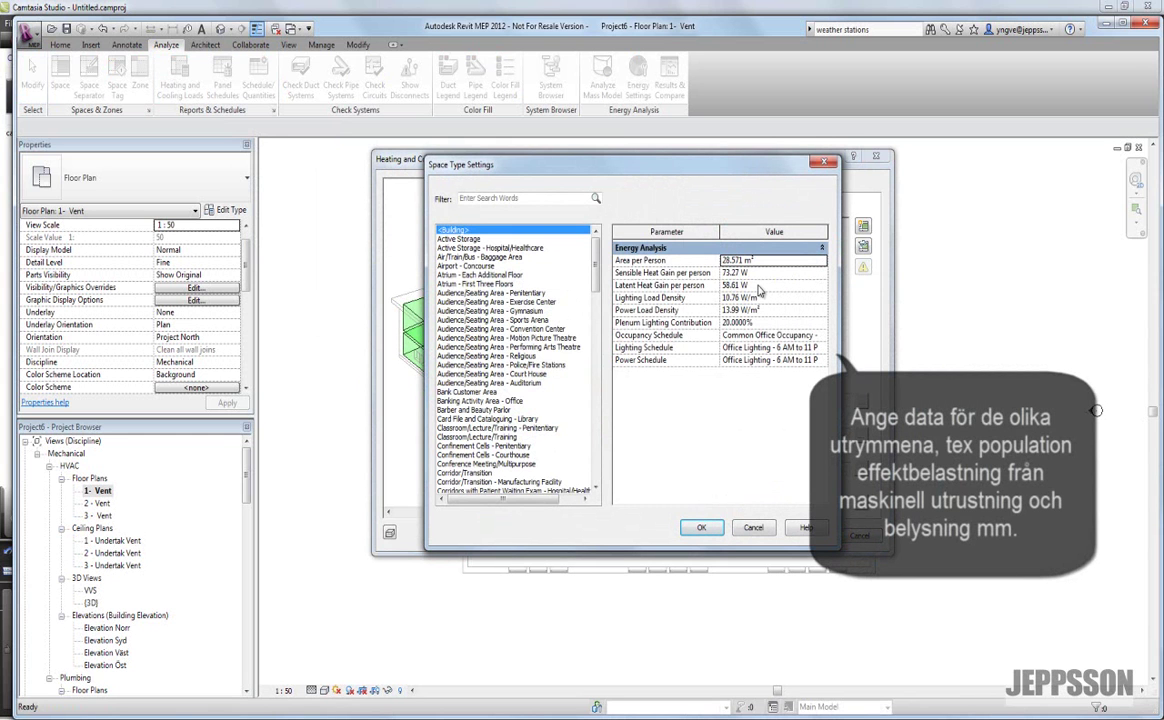
pyautogui.click(712, 529)
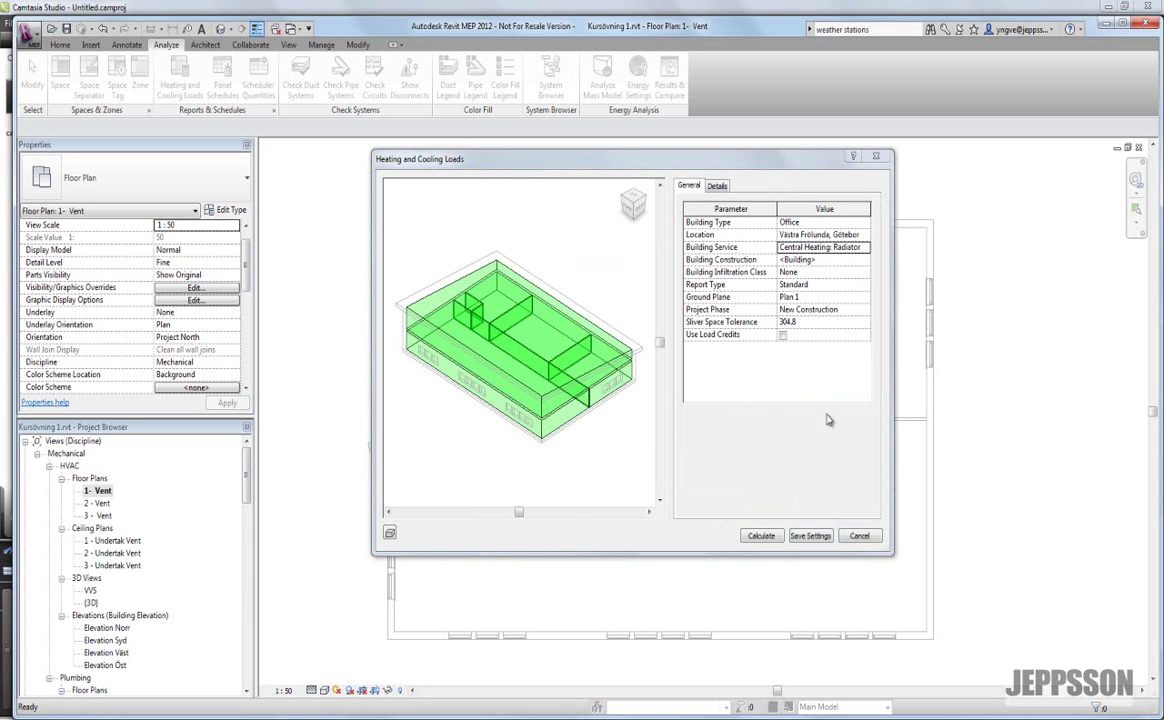
pyautogui.click(770, 537)
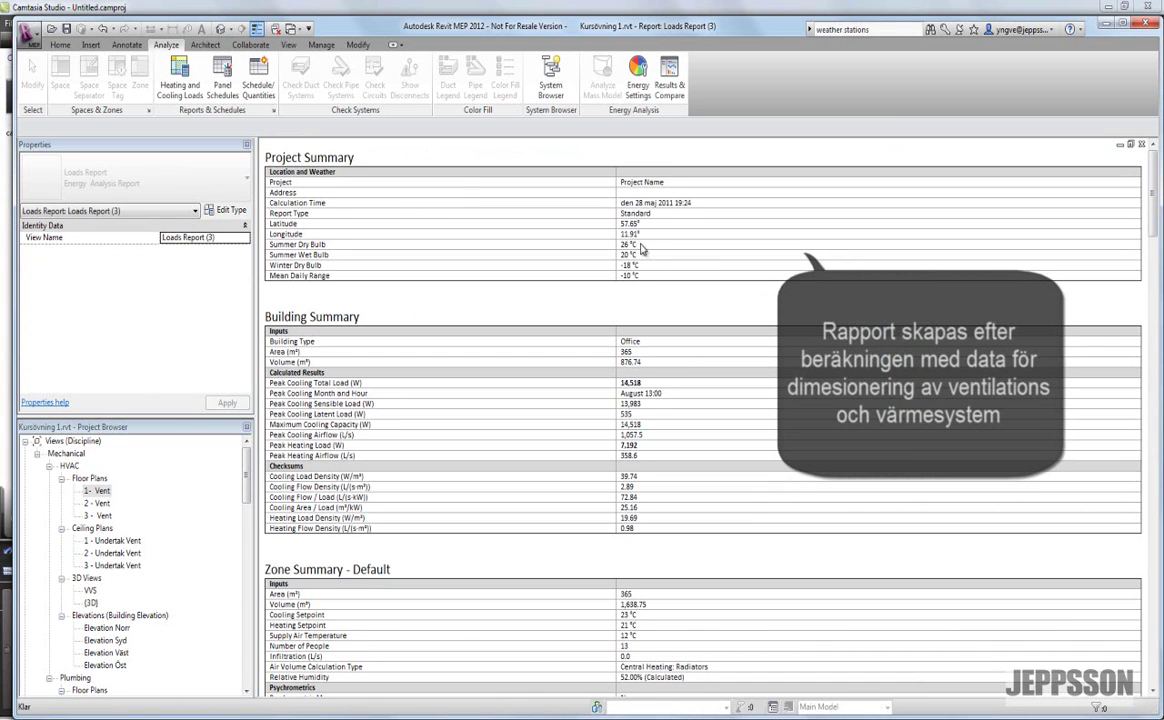
# Scroll the Loads Report down through the project, building and zone summaries.
pyautogui.moveTo(1155, 230); pyautogui.dragTo(1158, 323)
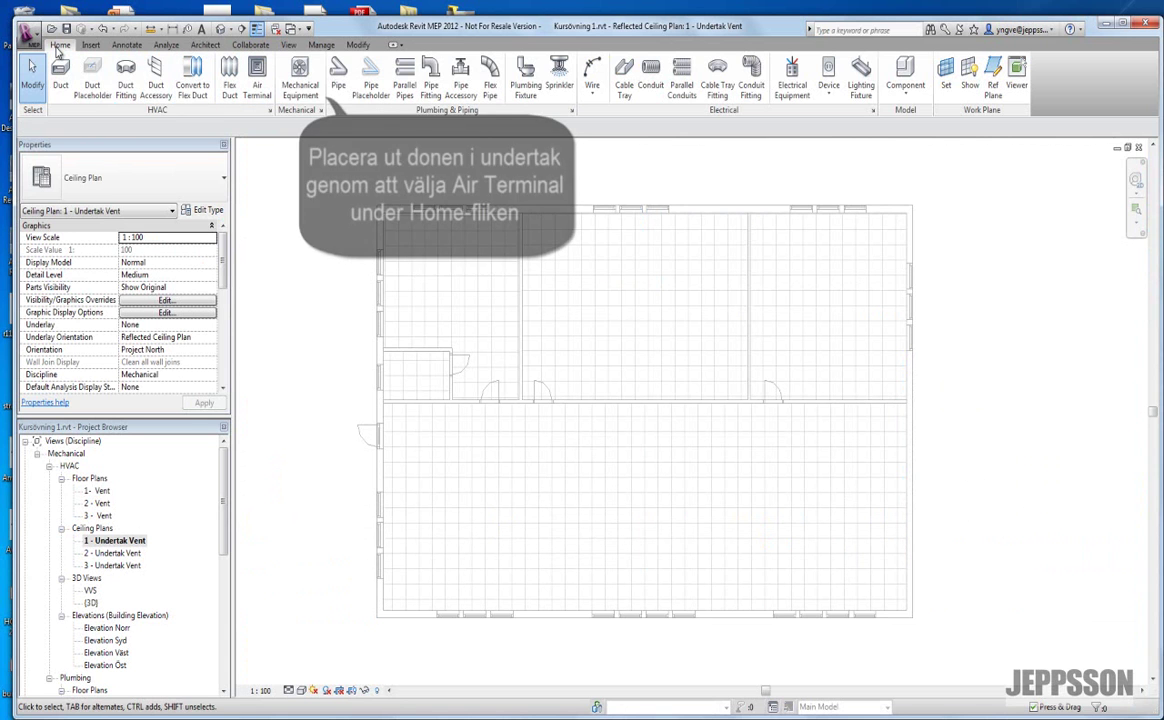
# Choose the SWEGON Pelican Ceiling 200-600 air terminal with 150 L/s supply airflow.
pyautogui.click(258, 90)
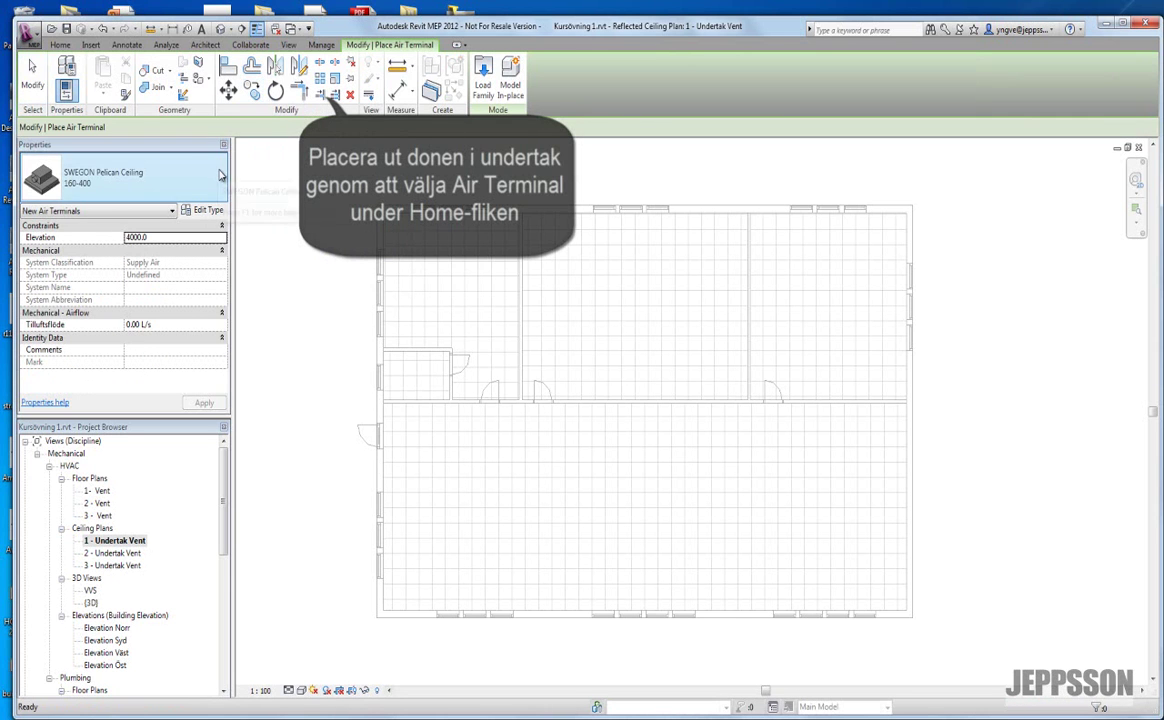
pyautogui.click(201, 165)
pyautogui.scroll(-1, 66, 480)
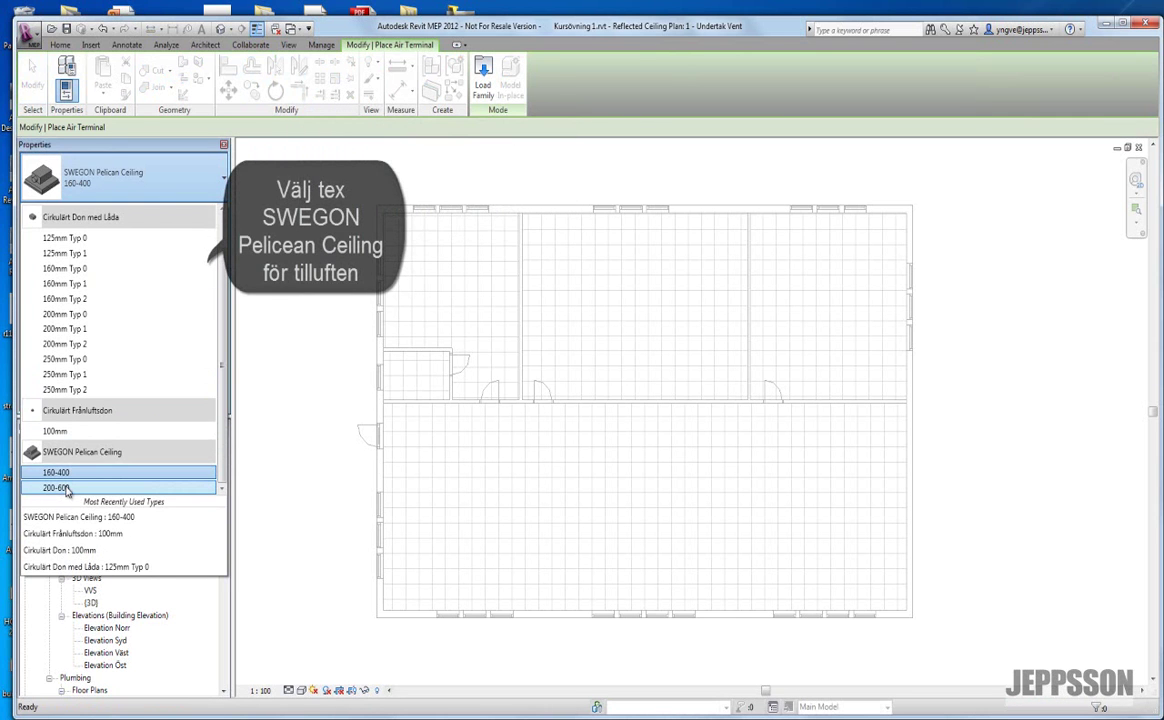
pyautogui.click(66, 488)
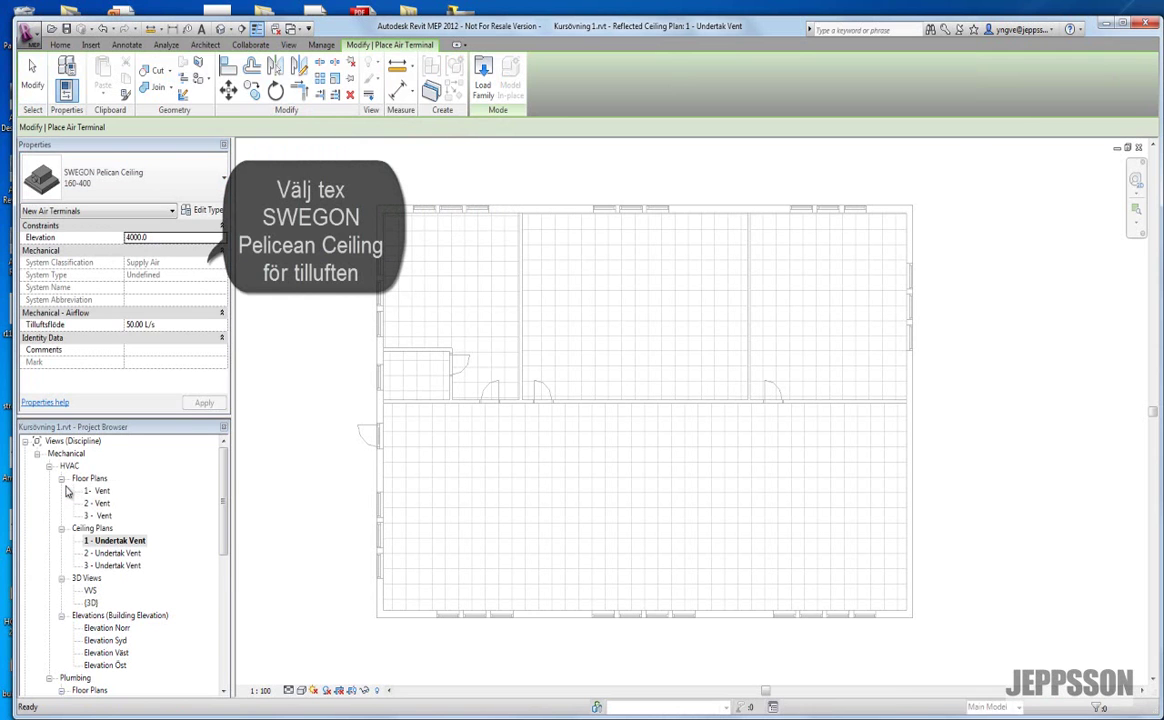
pyautogui.click(221, 325)
pyautogui.write('1')
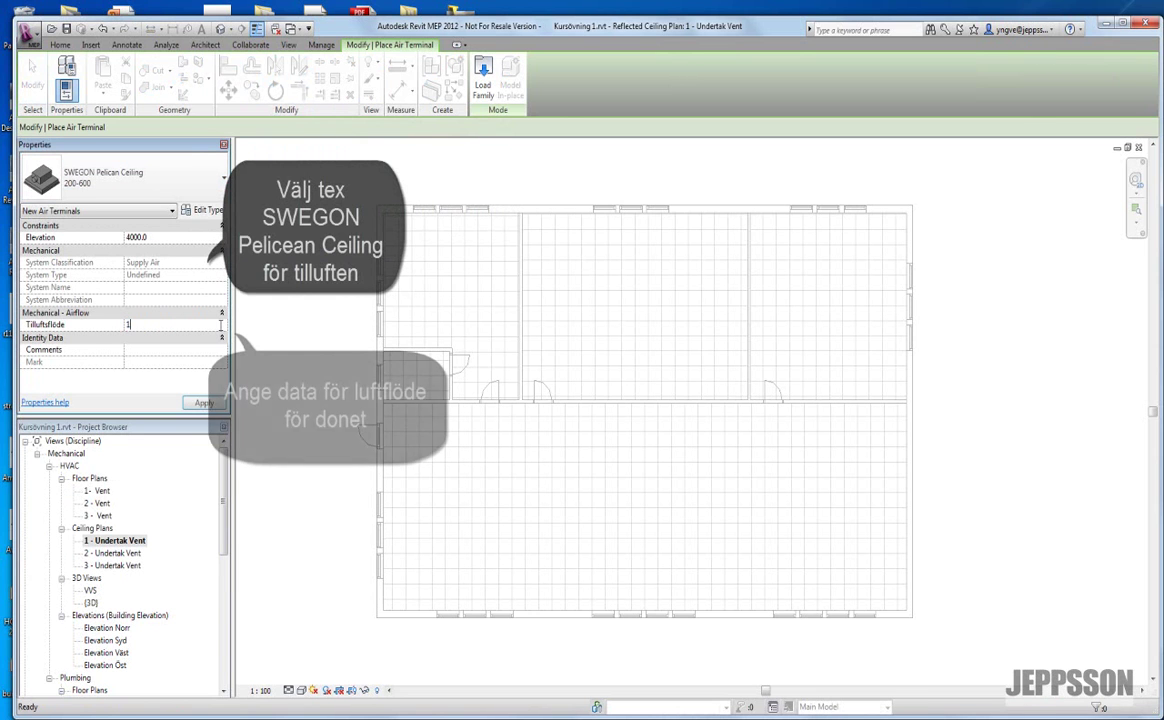
pyautogui.write('50.00 L/s')
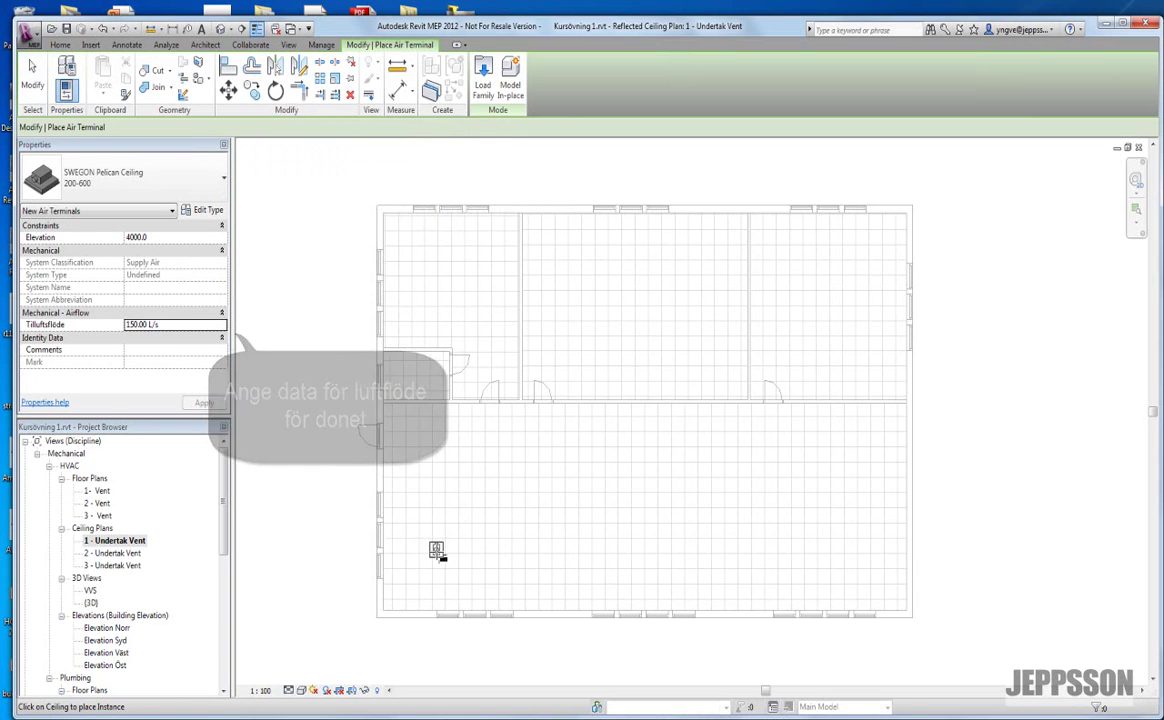
# Place supply terminals along the large room of the ceiling plan.
pyautogui.click(438, 559)
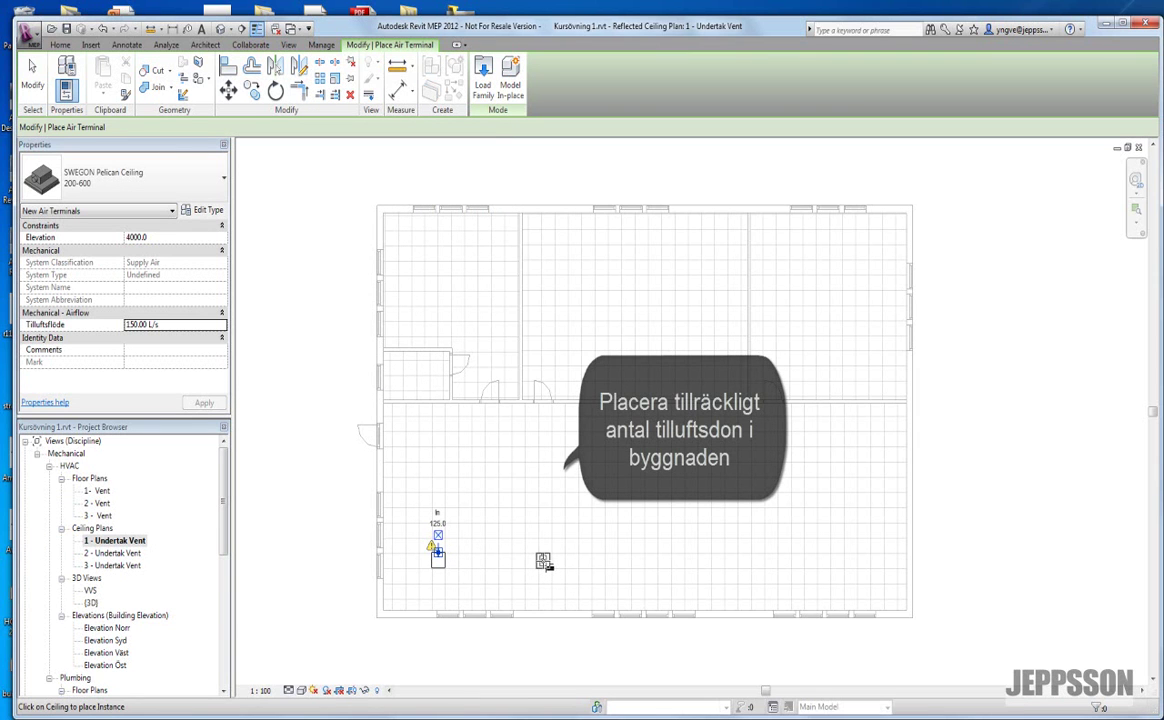
pyautogui.click(545, 561)
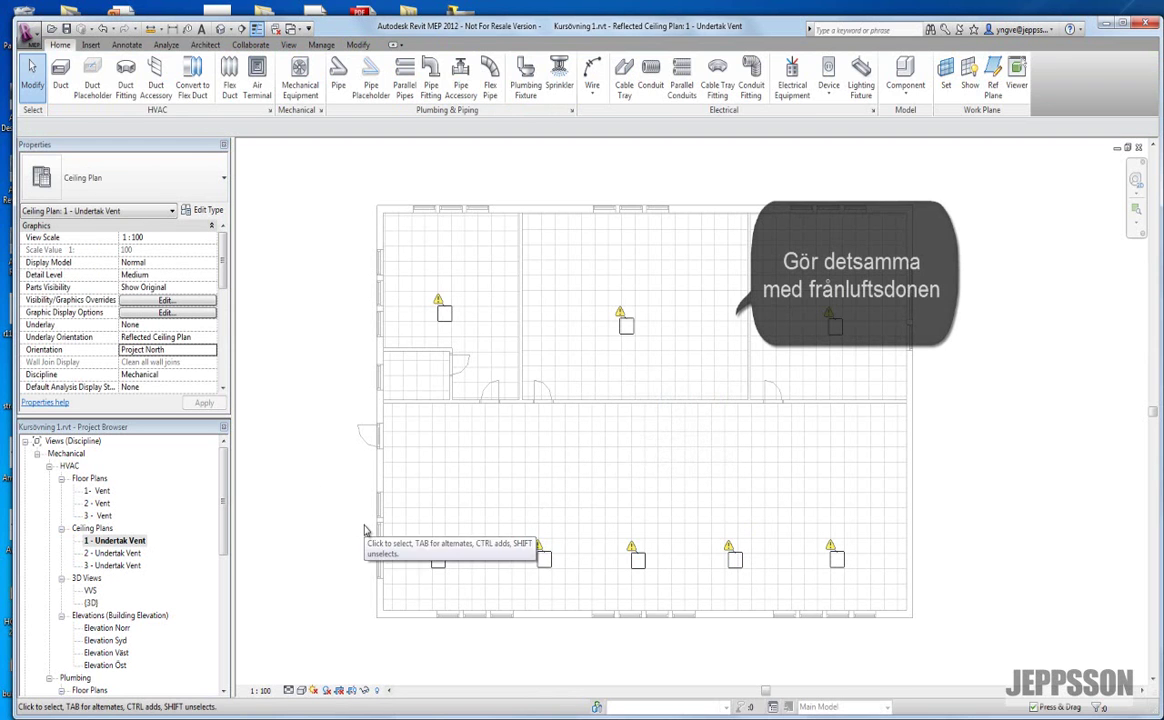
pyautogui.scroll(1, 475, 535)
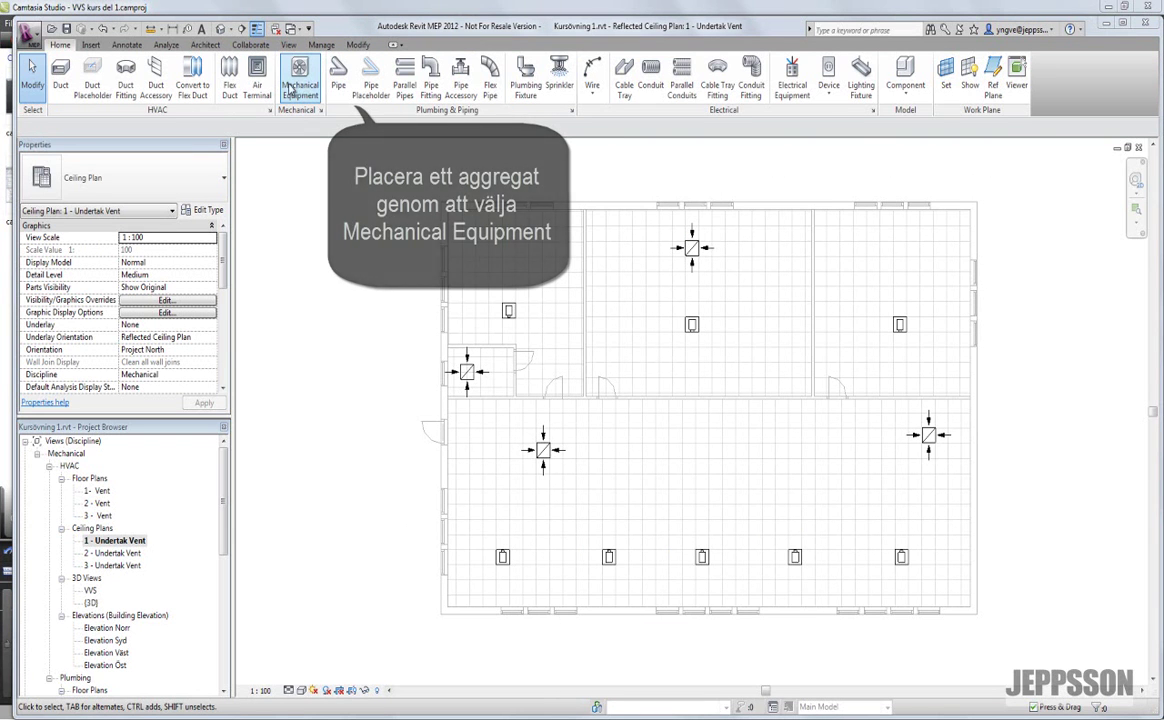
# Place the SWEGON_GOLD_RX_12 02 air handling unit in the large room and select it.
pyautogui.click(298, 74)
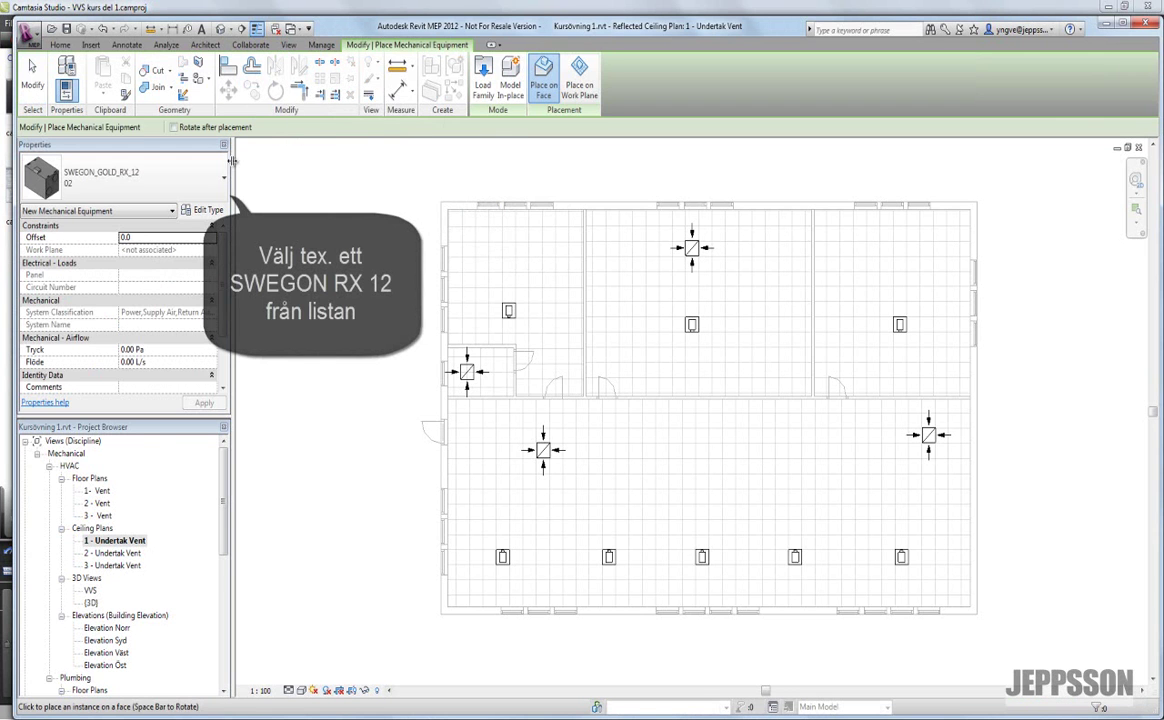
pyautogui.click(125, 177)
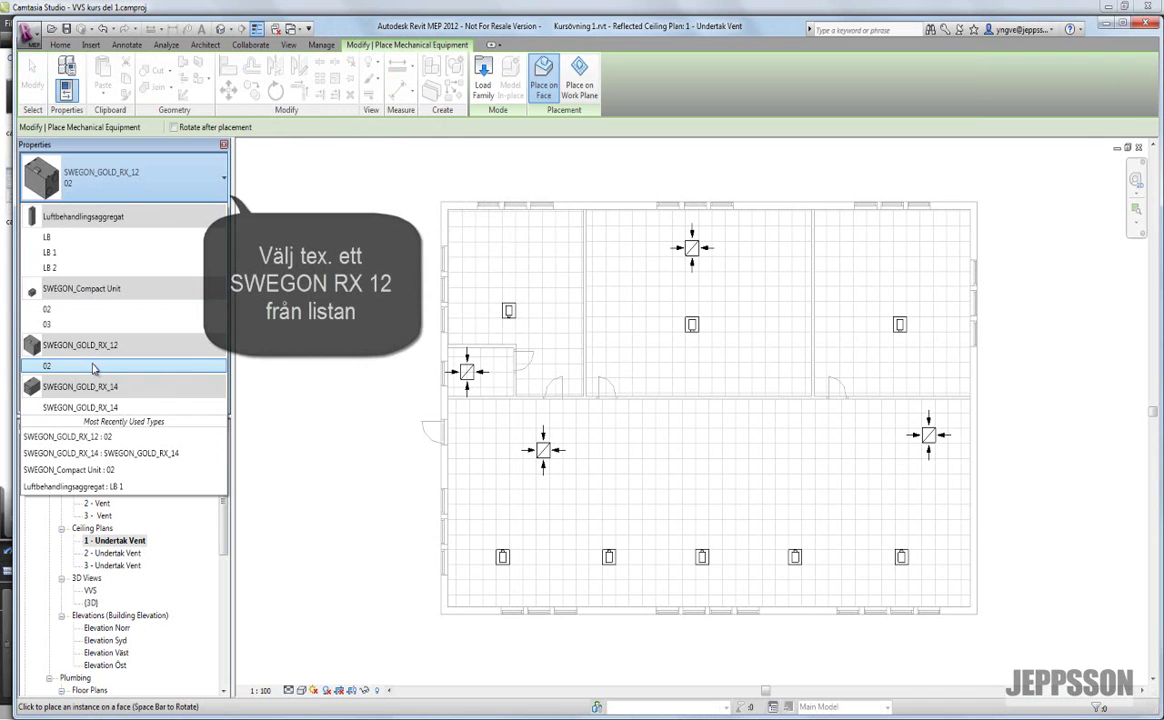
pyautogui.moveTo(90, 366)
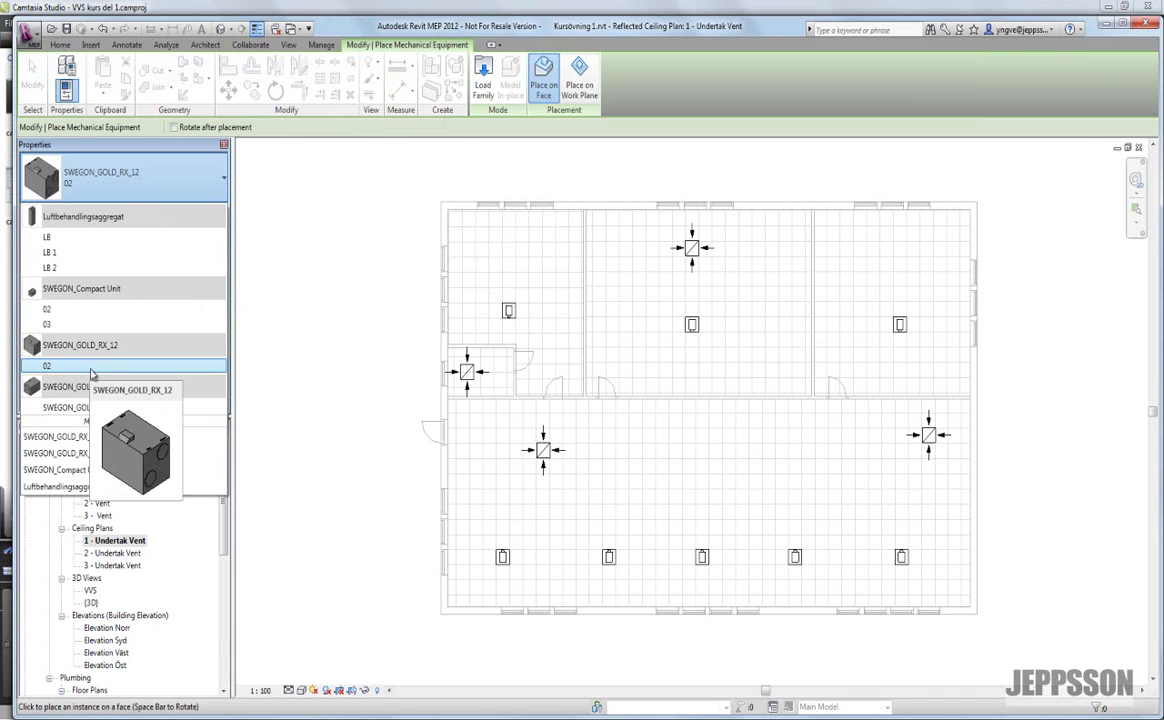
pyautogui.click(91, 373)
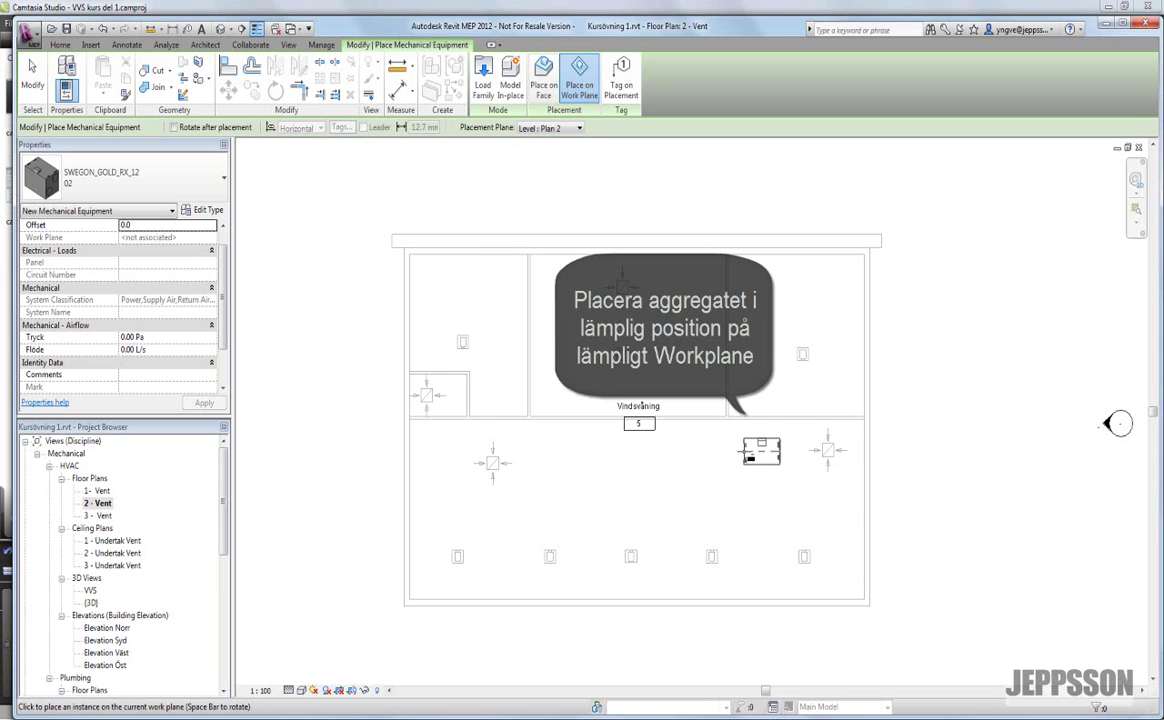
pyautogui.click(745, 458)
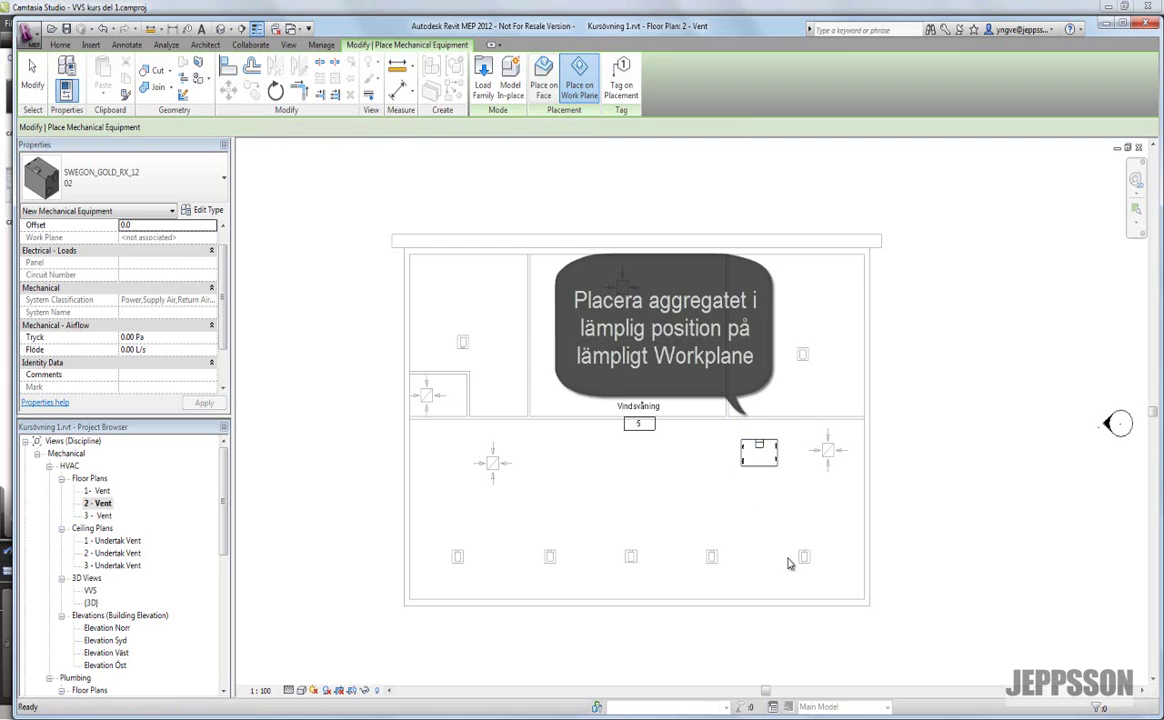
pyautogui.press('Escape')
pyautogui.press('Escape')
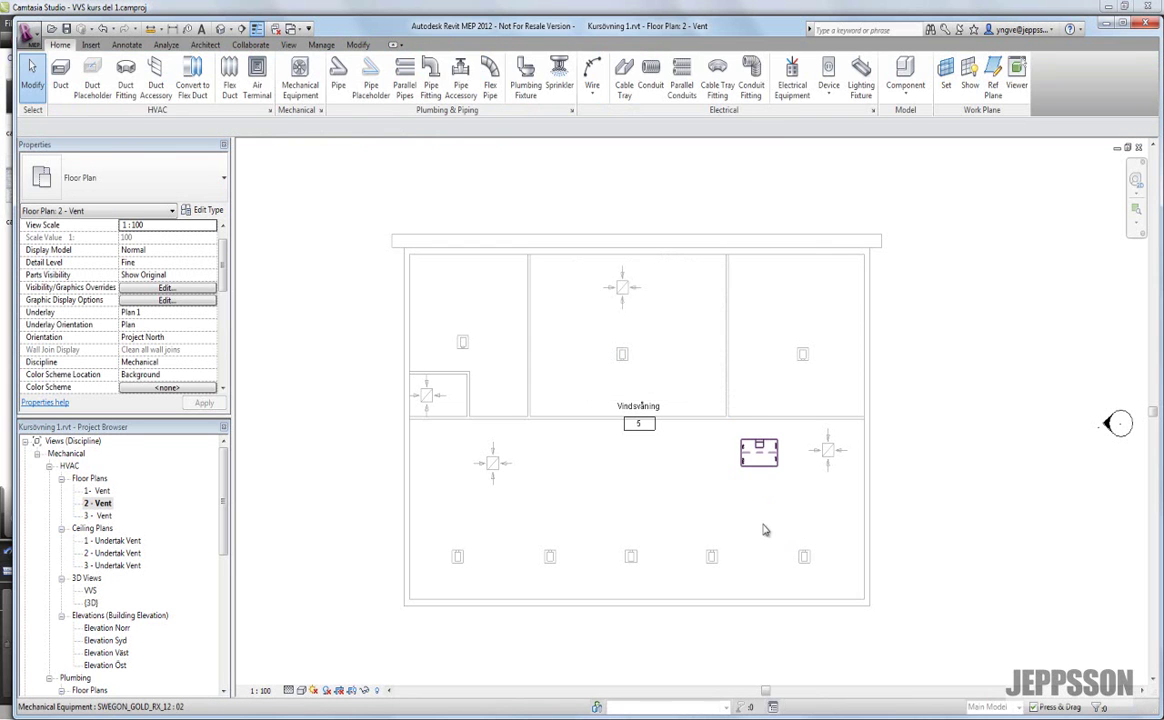
pyautogui.click(758, 456)
# Enter 950 L/s in the unit's Flöde property and apply it.
pyautogui.scroll(5, 745, 460)
pyautogui.moveTo(224, 327); pyautogui.dragTo(221, 345)
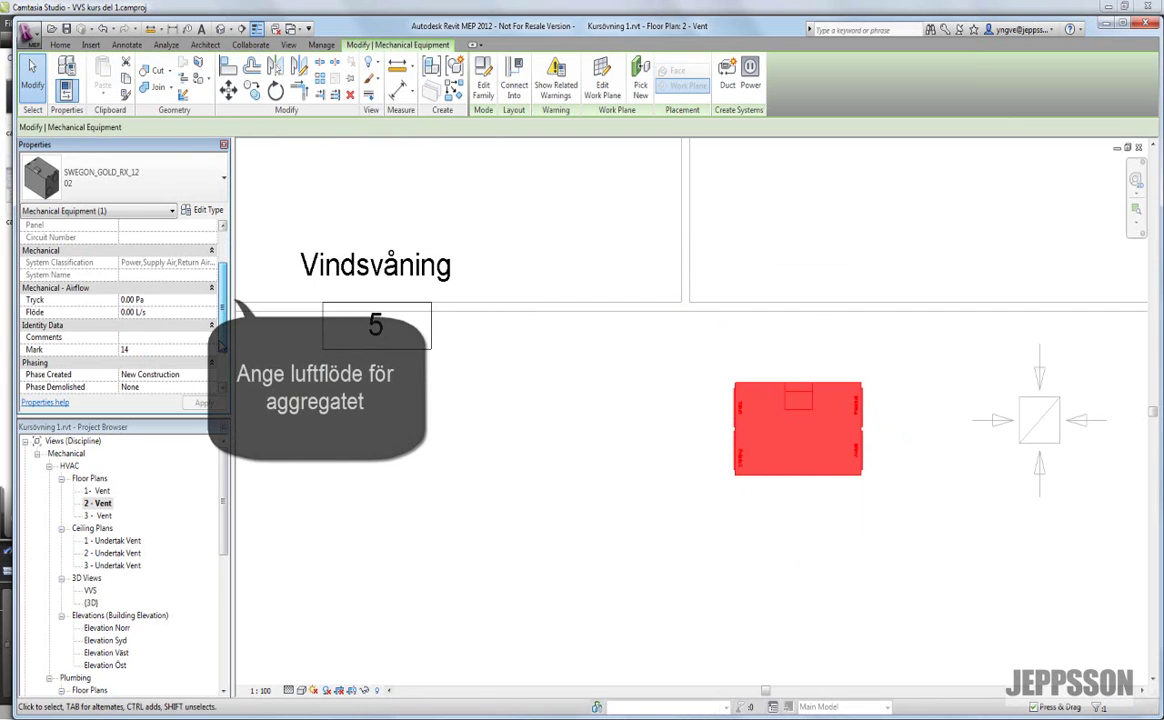
pyautogui.scroll(-2, 222, 348)
pyautogui.click(137, 264)
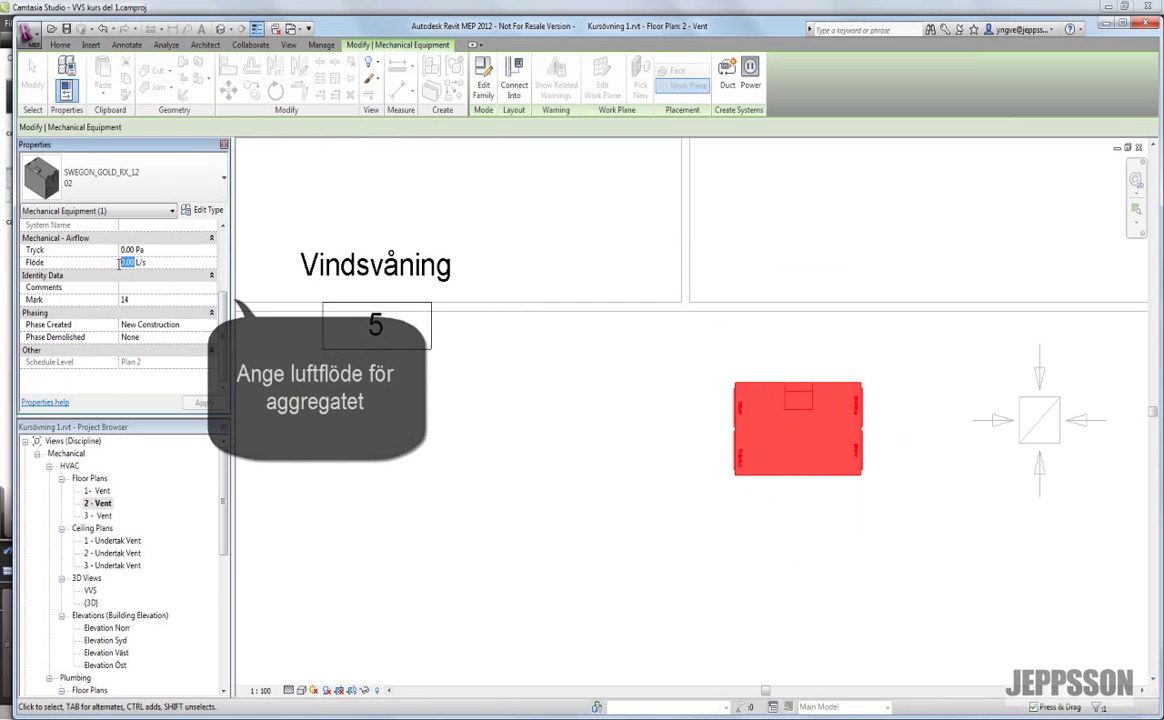
pyautogui.write('950')
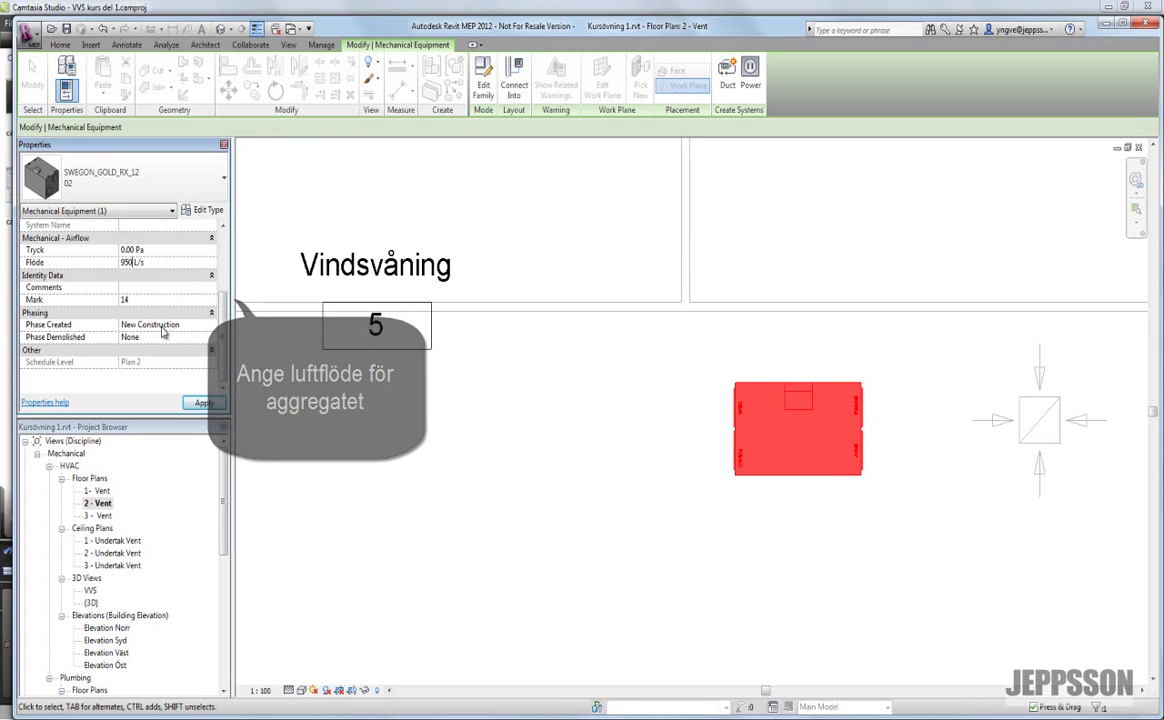
pyautogui.click(204, 403)
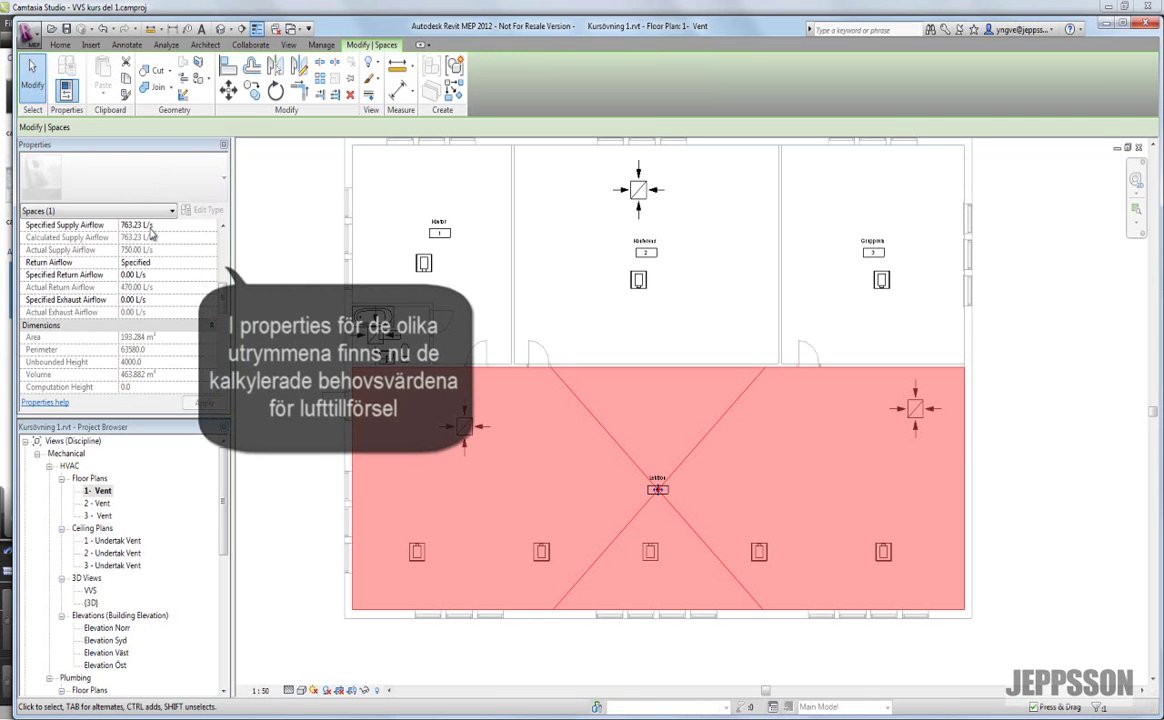
# Open the 2 - Vent floor plan from the Project Browser.
pyautogui.doubleClick(97, 503)
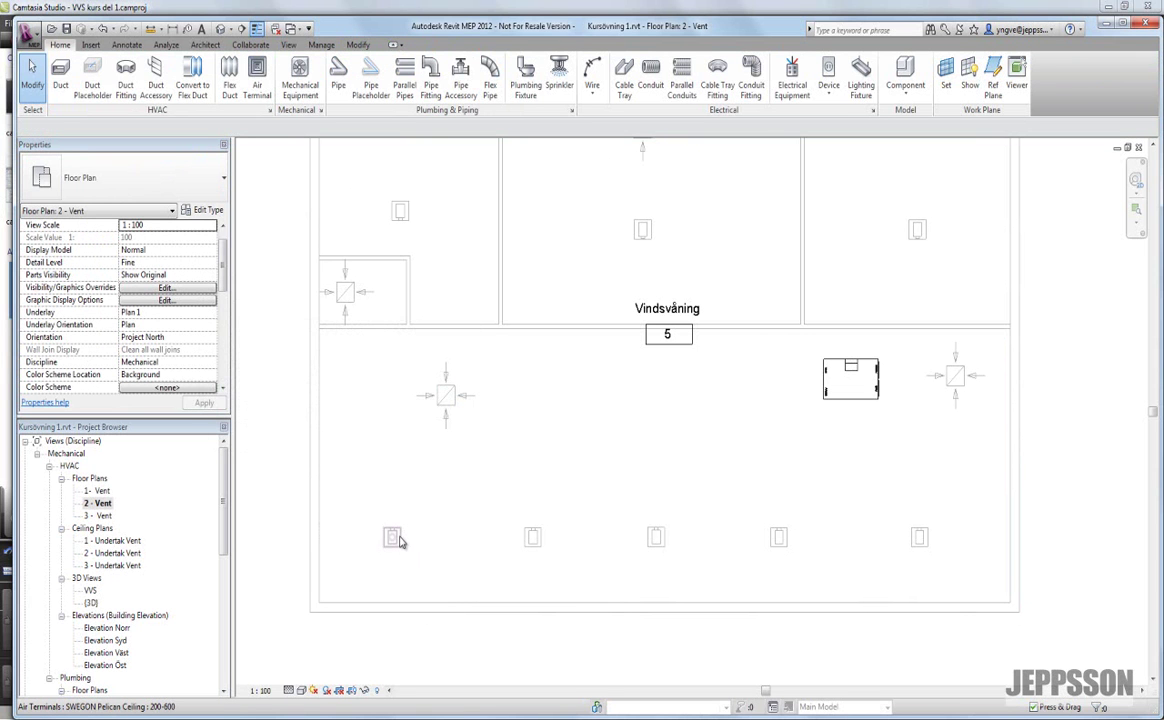
# Create a duct system from the large room's supply terminal and name it Tilluft.
pyautogui.click(398, 540)
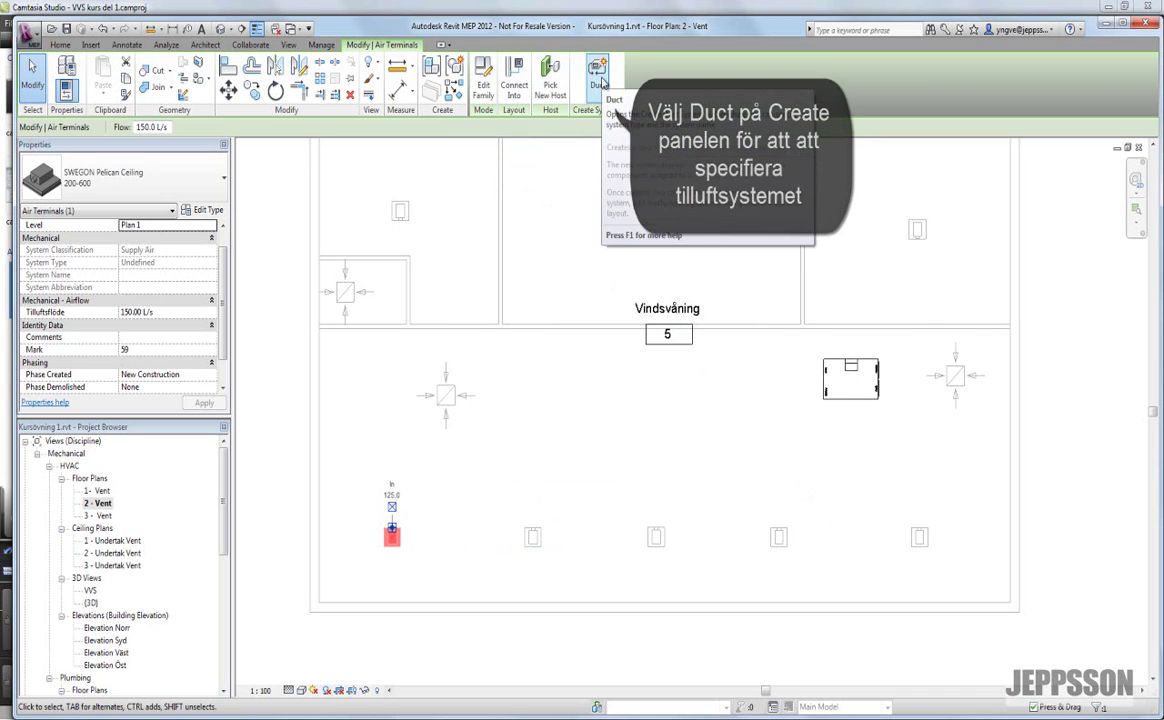
pyautogui.click(600, 82)
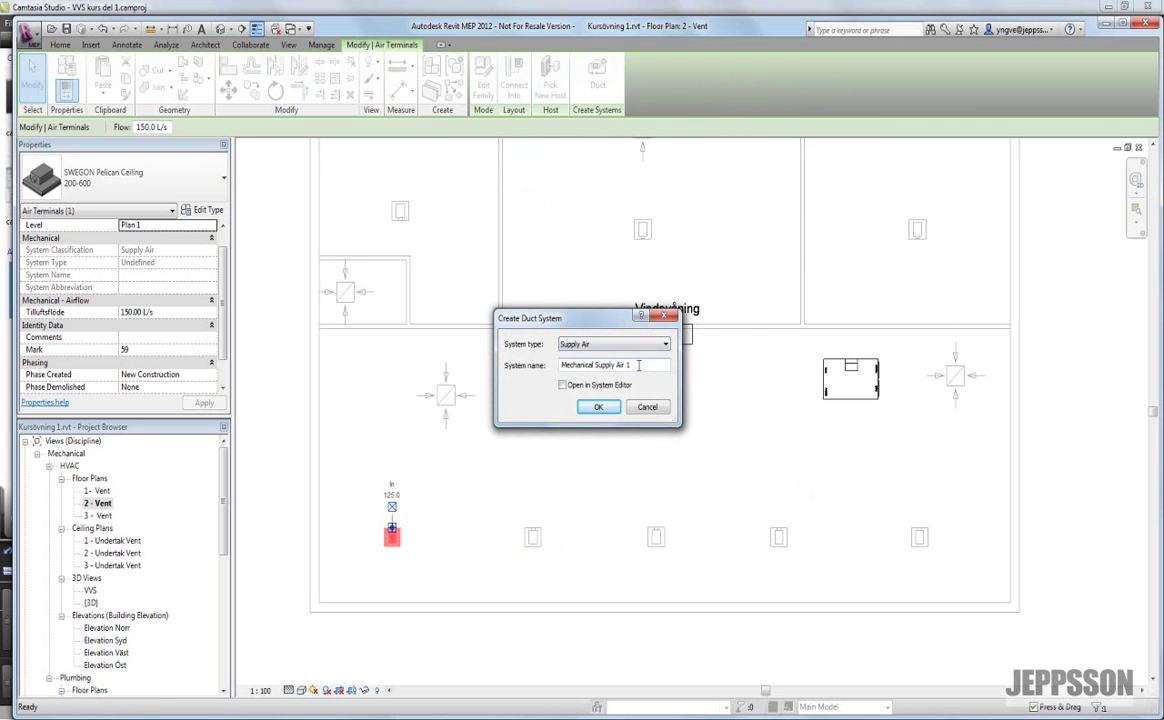
pyautogui.moveTo(639, 365); pyautogui.dragTo(555, 366)
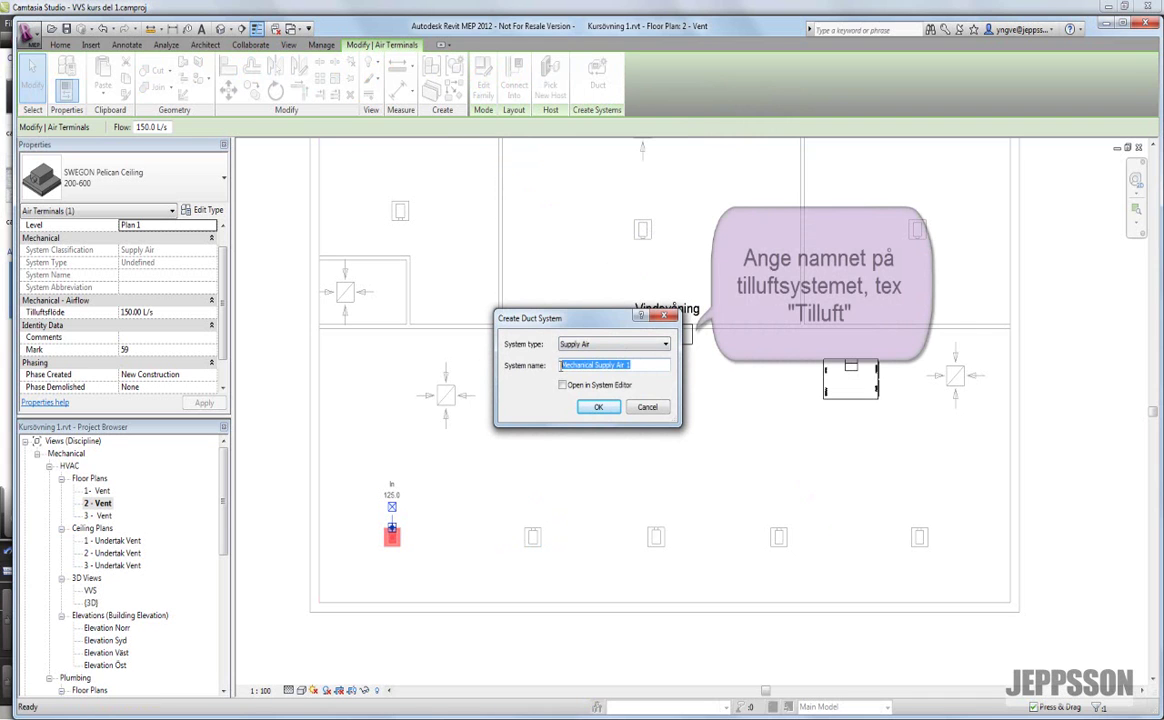
pyautogui.write('Tillu')
pyautogui.press('Return')
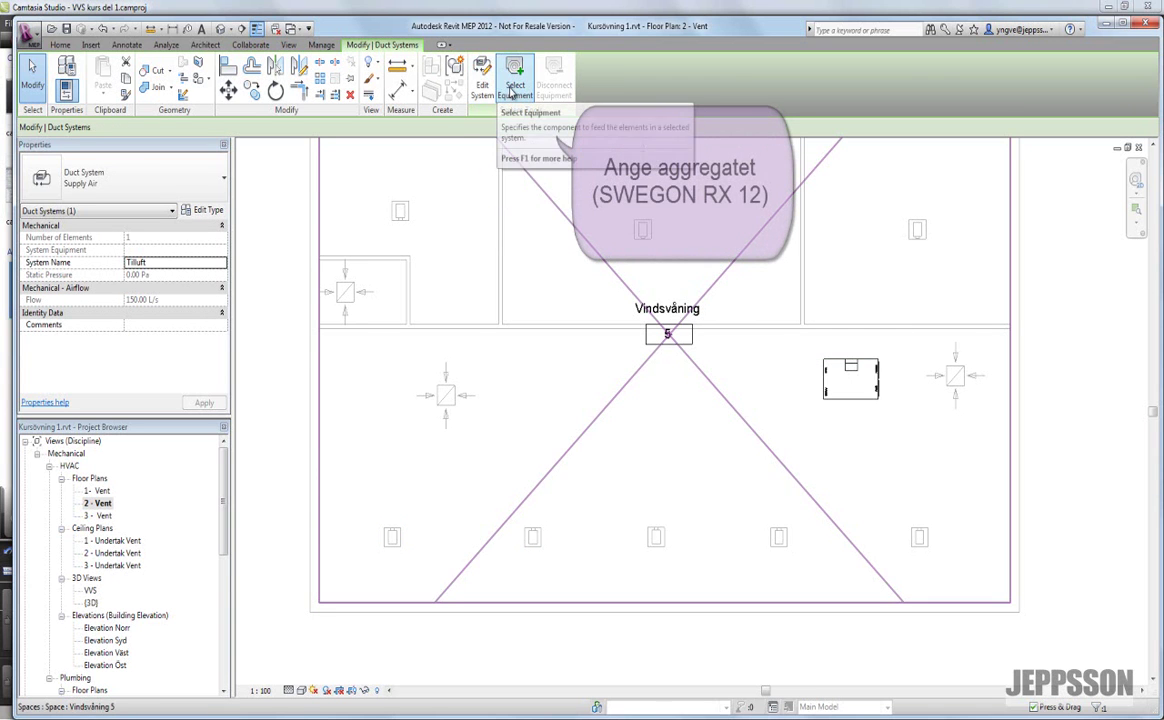
pyautogui.moveTo(514, 80)
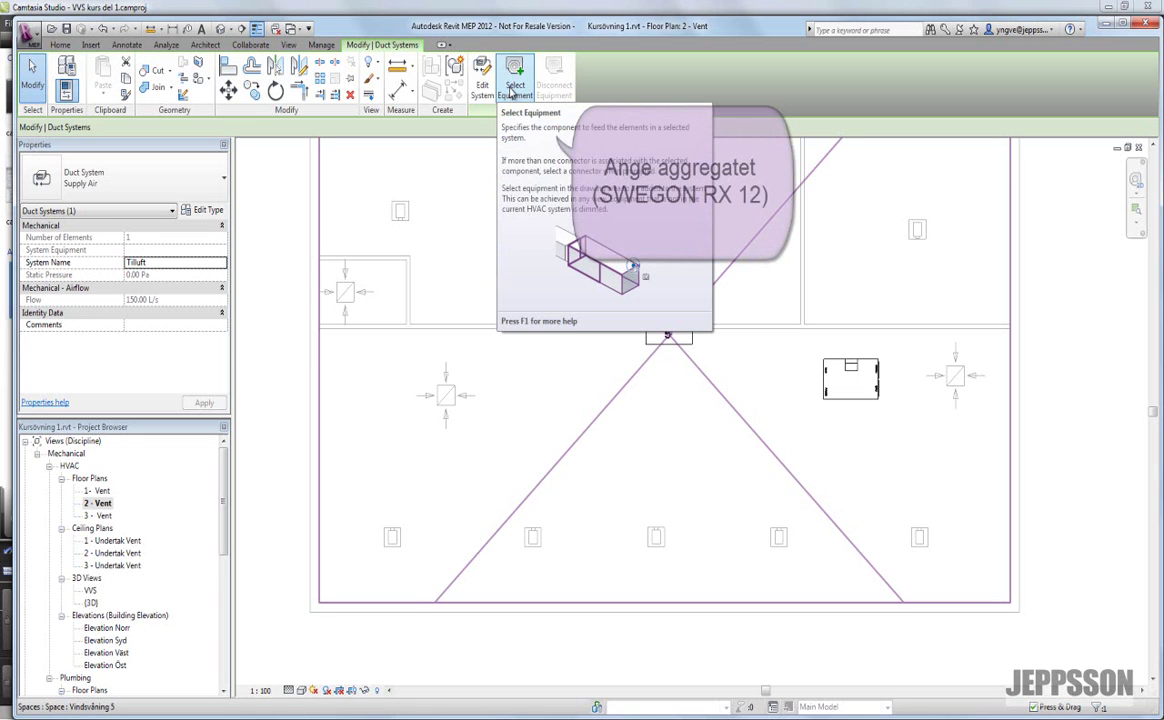
# Pick the SWEGON_GOLD_RX_12 02 unit as the Tilluft system's equipment.
pyautogui.click(512, 88)
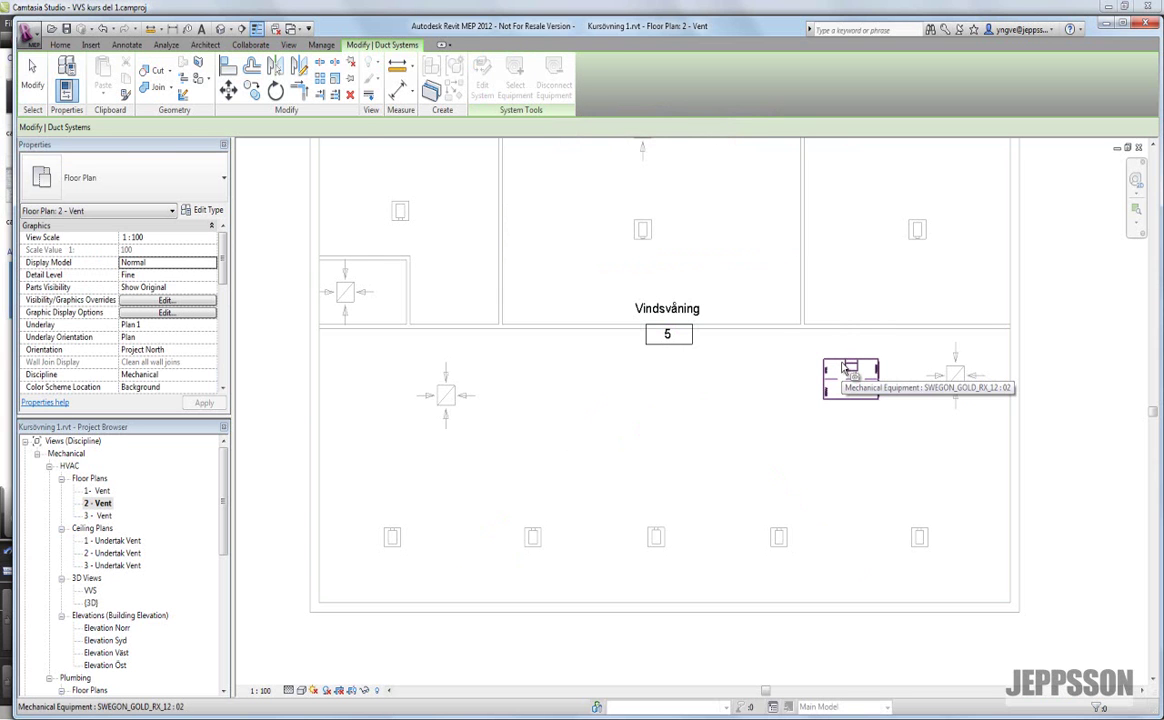
pyautogui.click(845, 369)
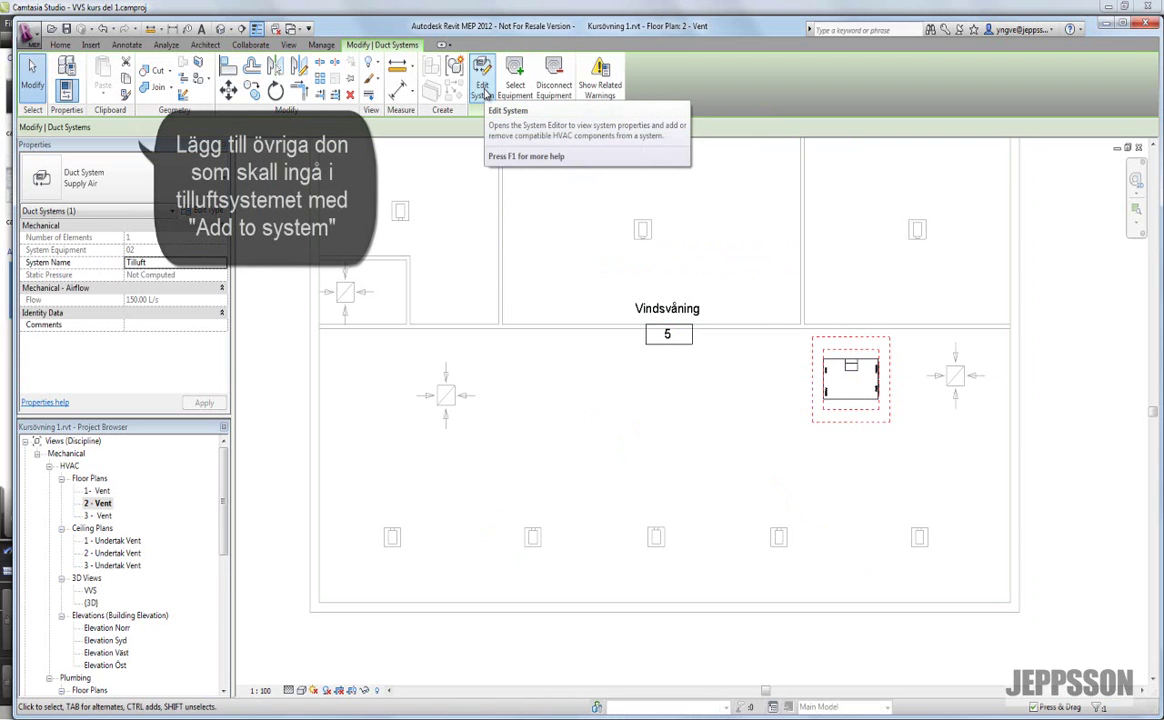
pyautogui.moveTo(482, 80)
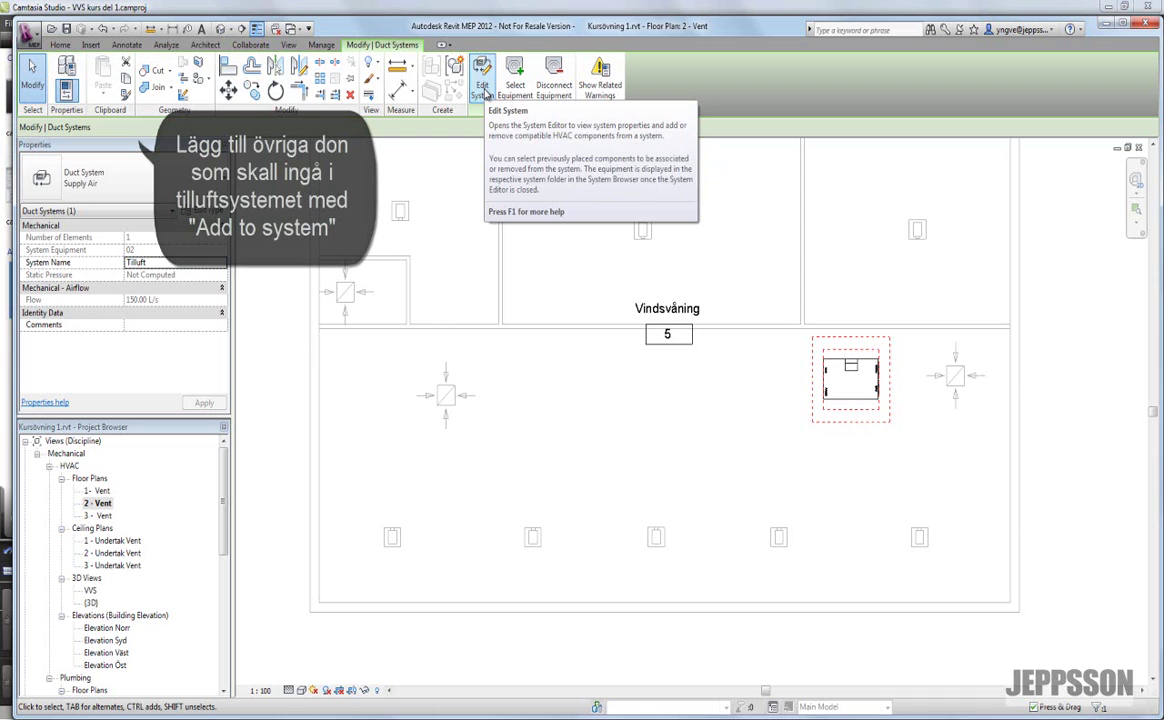
# Add the three remaining ceiling supply terminals in the large room to the Tilluft system.
pyautogui.click(483, 85)
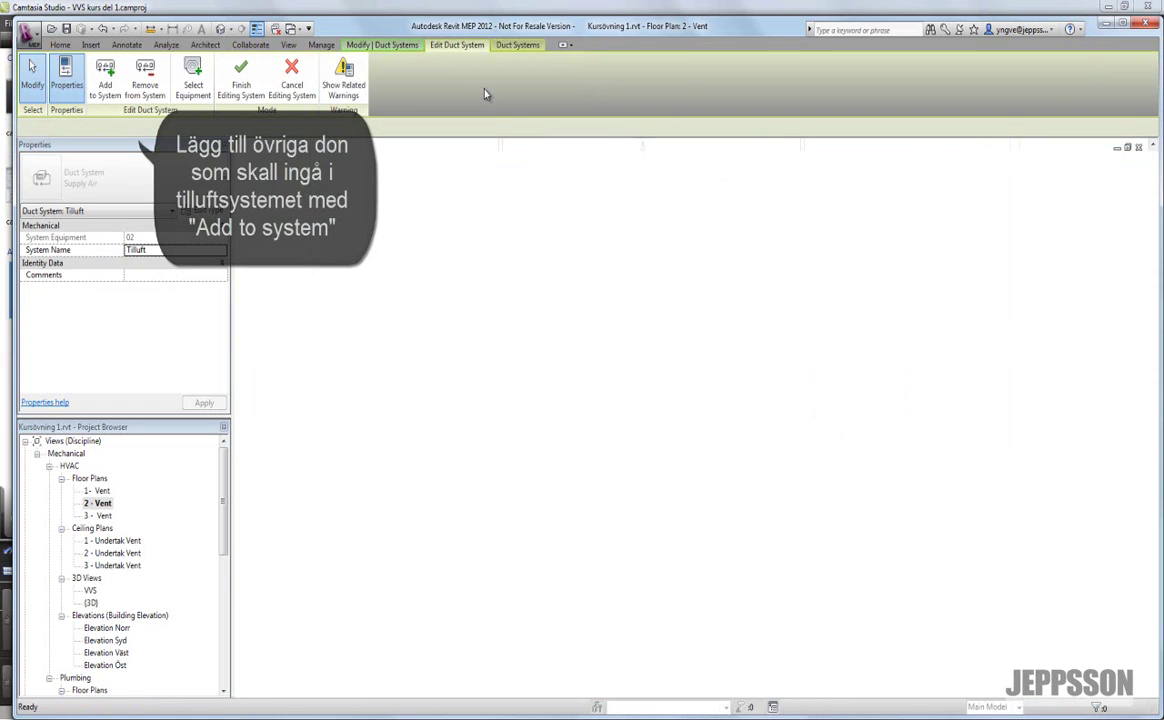
pyautogui.click(107, 85)
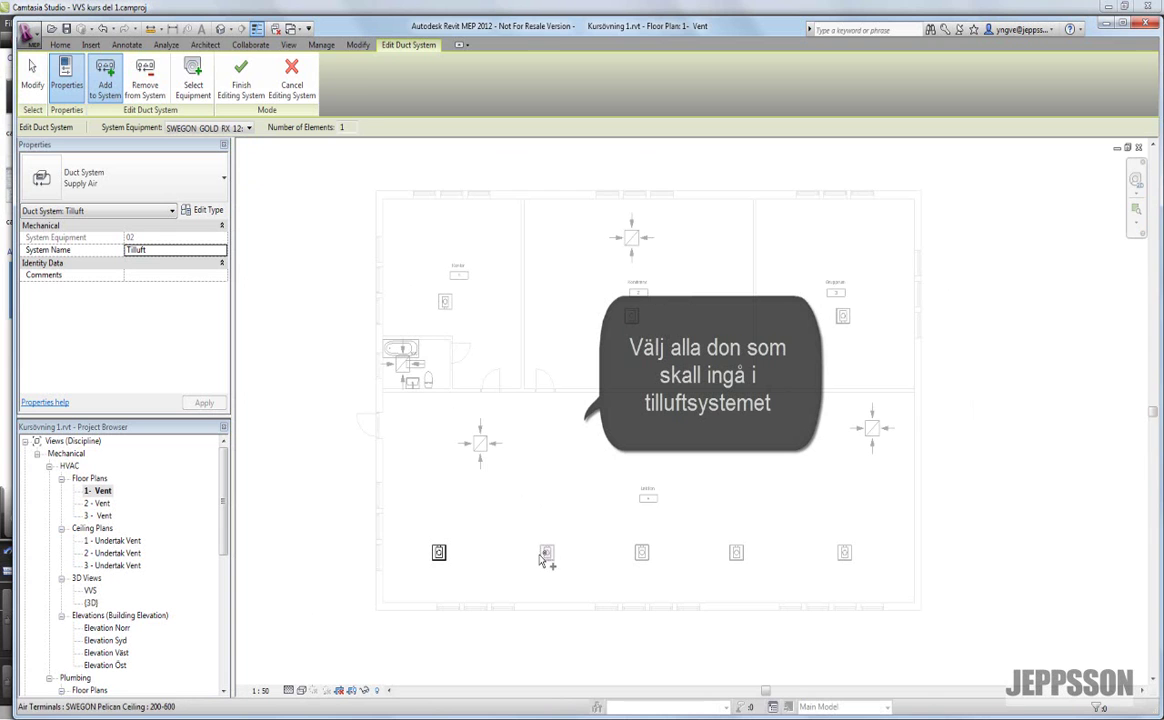
pyautogui.click(547, 551)
pyautogui.click(642, 557)
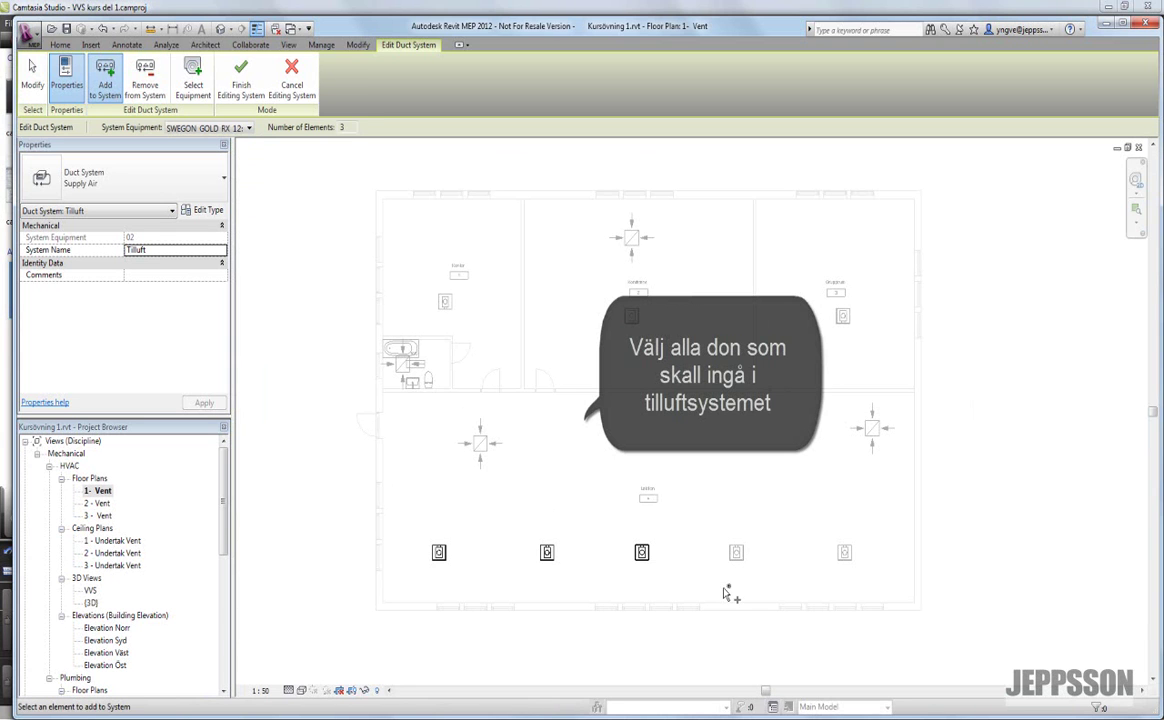
pyautogui.click(736, 556)
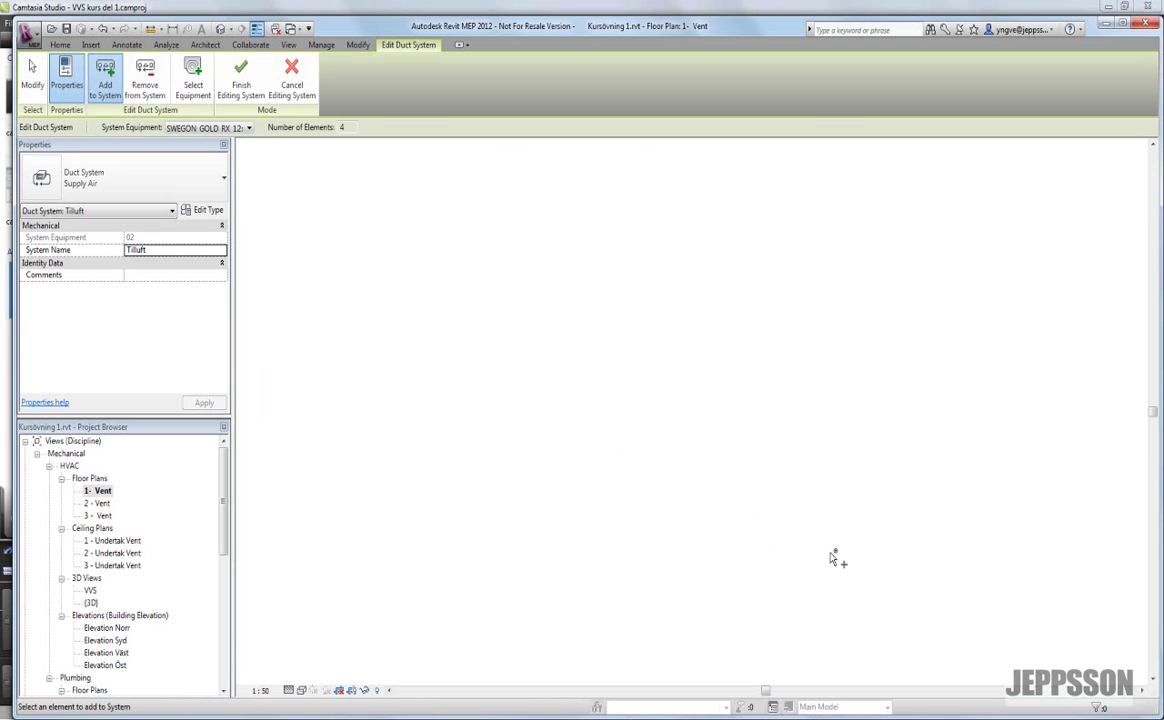
pyautogui.click(243, 78)
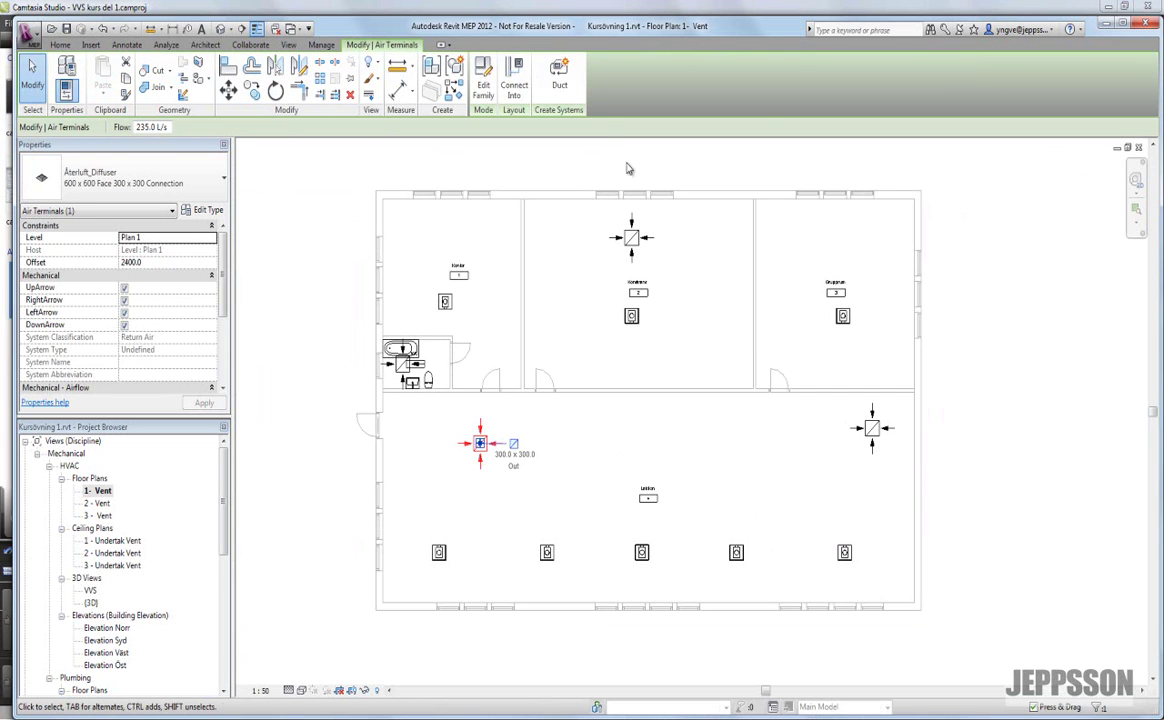
# Create a return air duct system named Frånluft from the return diffuser and the SWEGON unit.
pyautogui.click(559, 84)
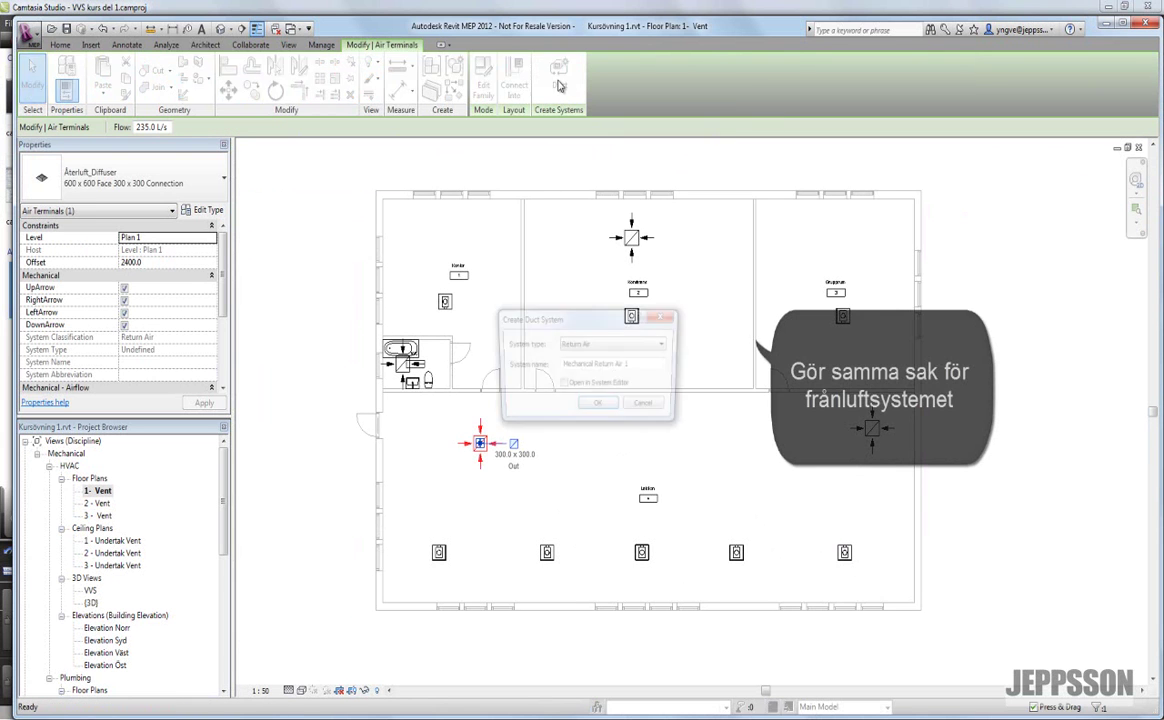
pyautogui.moveTo(648, 364); pyautogui.dragTo(569, 365)
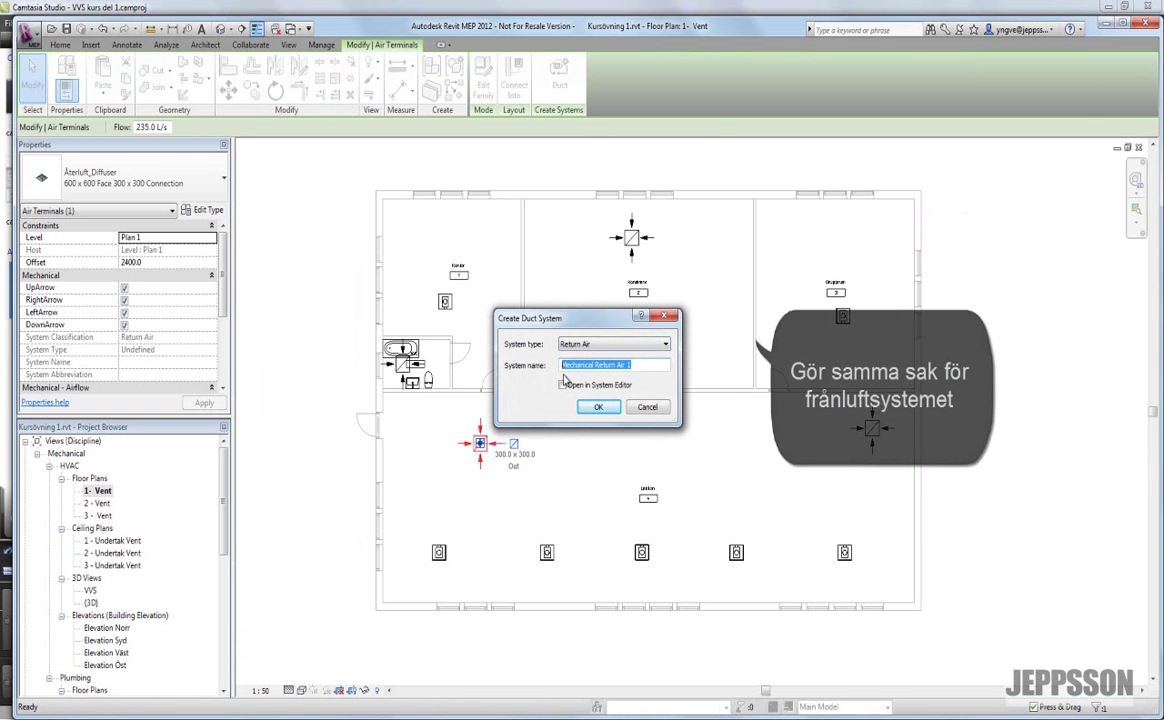
pyautogui.write('F')
pyautogui.click(594, 406)
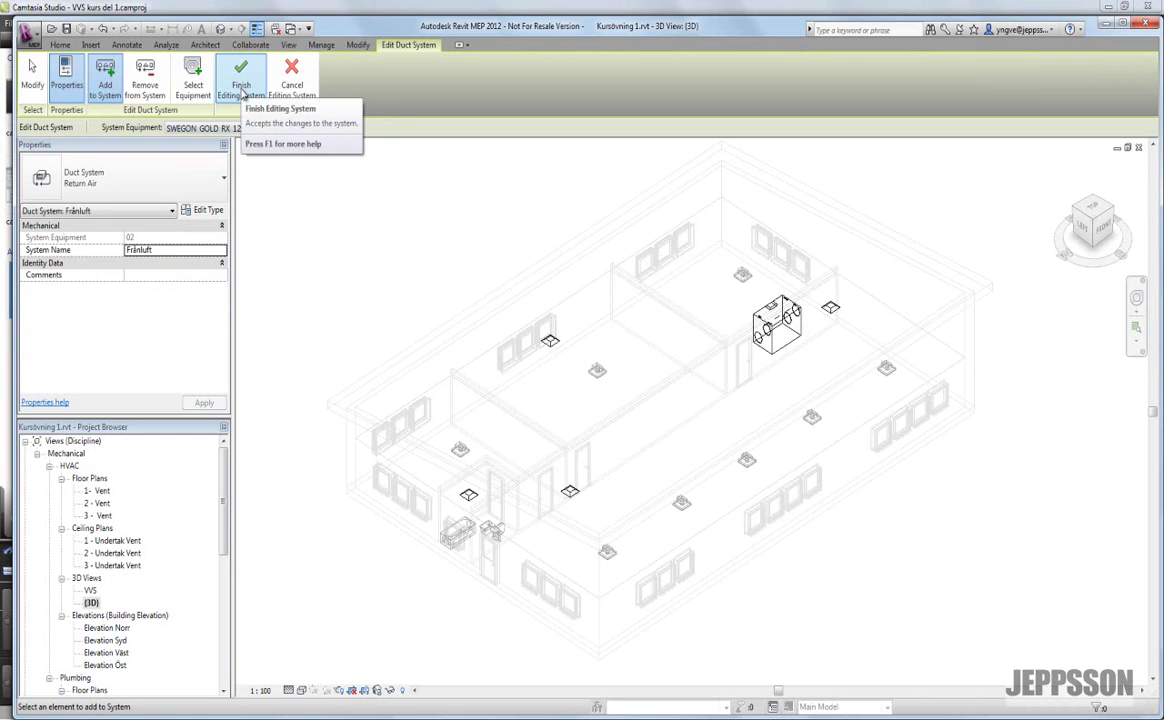
pyautogui.click(243, 90)
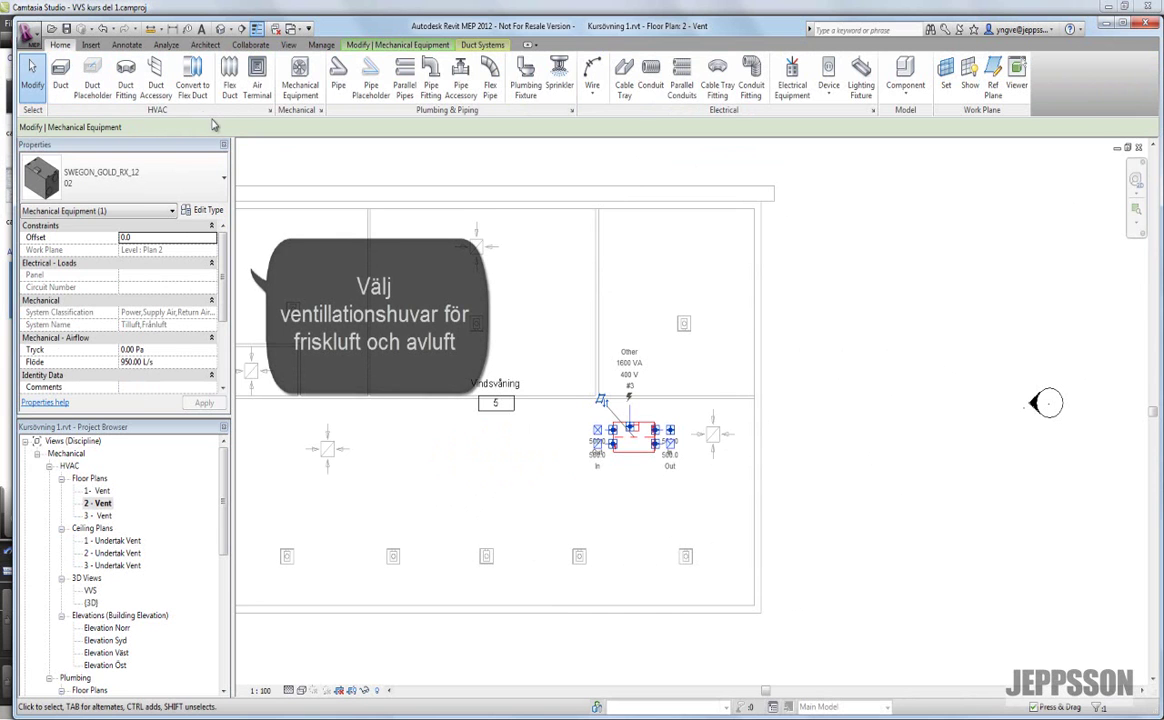
# Start placing air terminals using the Friskluft huv 475 mmx450 mm hood type.
pyautogui.click(257, 80)
pyautogui.click(120, 177)
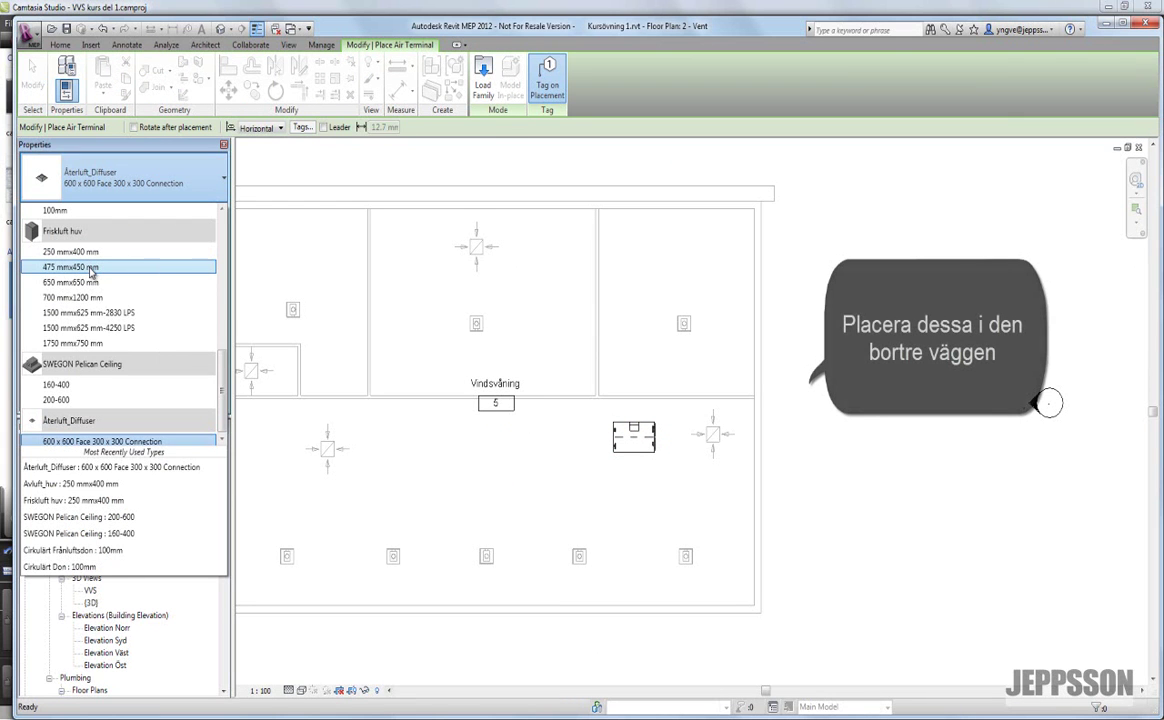
pyautogui.click(92, 268)
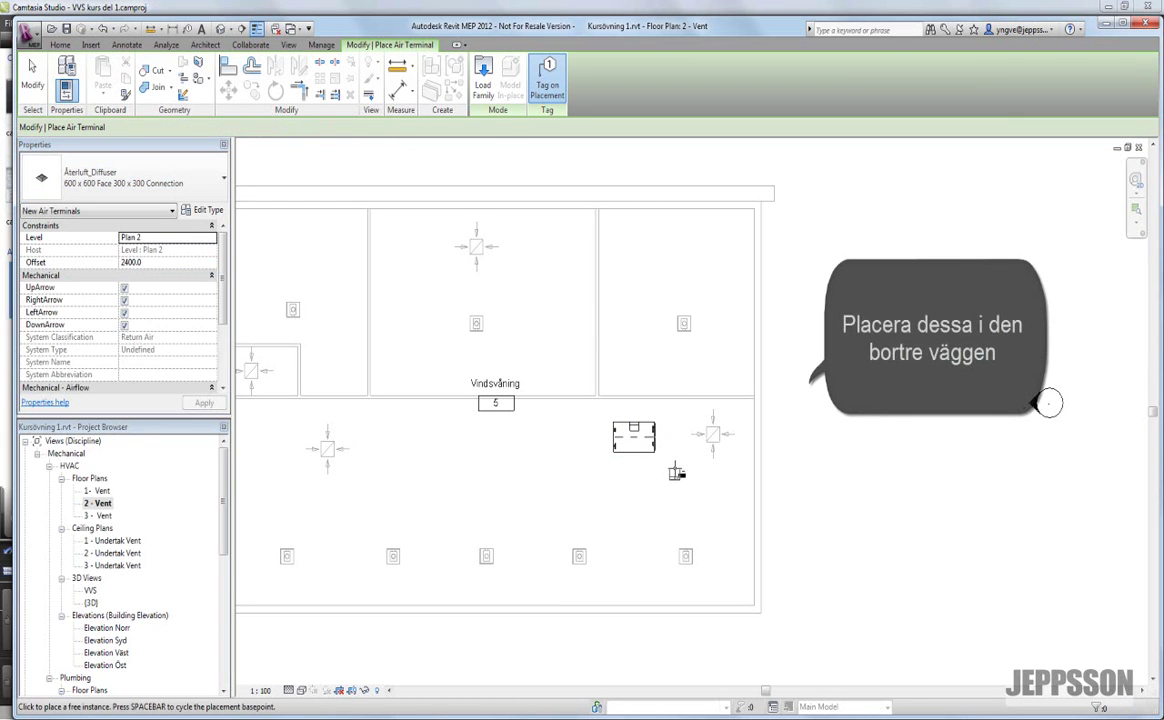
pyautogui.scroll(2, 746, 470)
pyautogui.scroll(1, 750, 465)
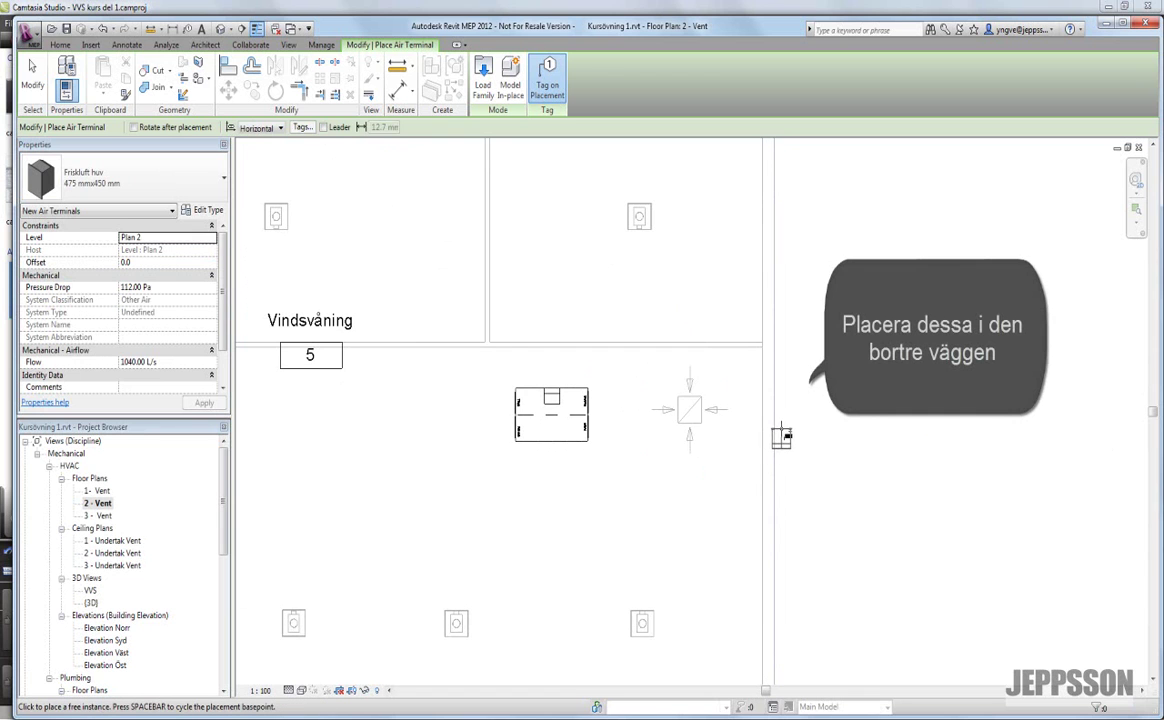
pyautogui.scroll(1, 785, 428)
pyautogui.scroll(1, 785, 432)
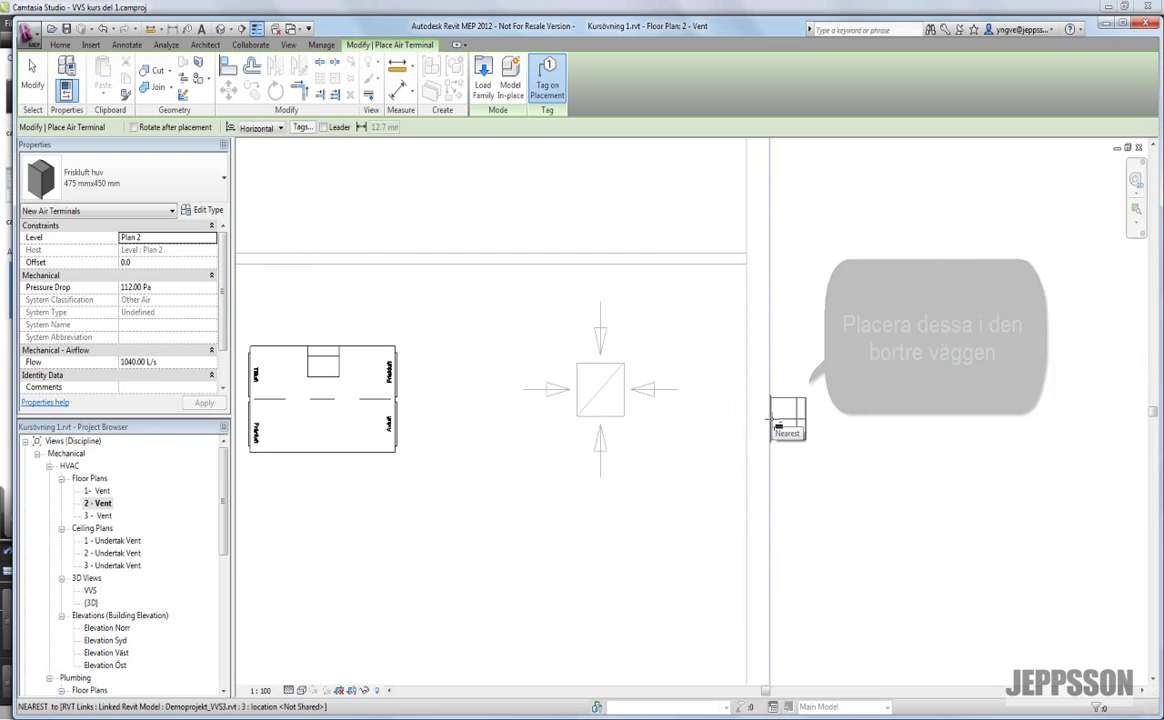
# Reopen the air terminal type list and select the next hood type to place.
pyautogui.click(120, 178)
pyautogui.scroll(3, 212, 323)
pyautogui.scroll(2, 208, 273)
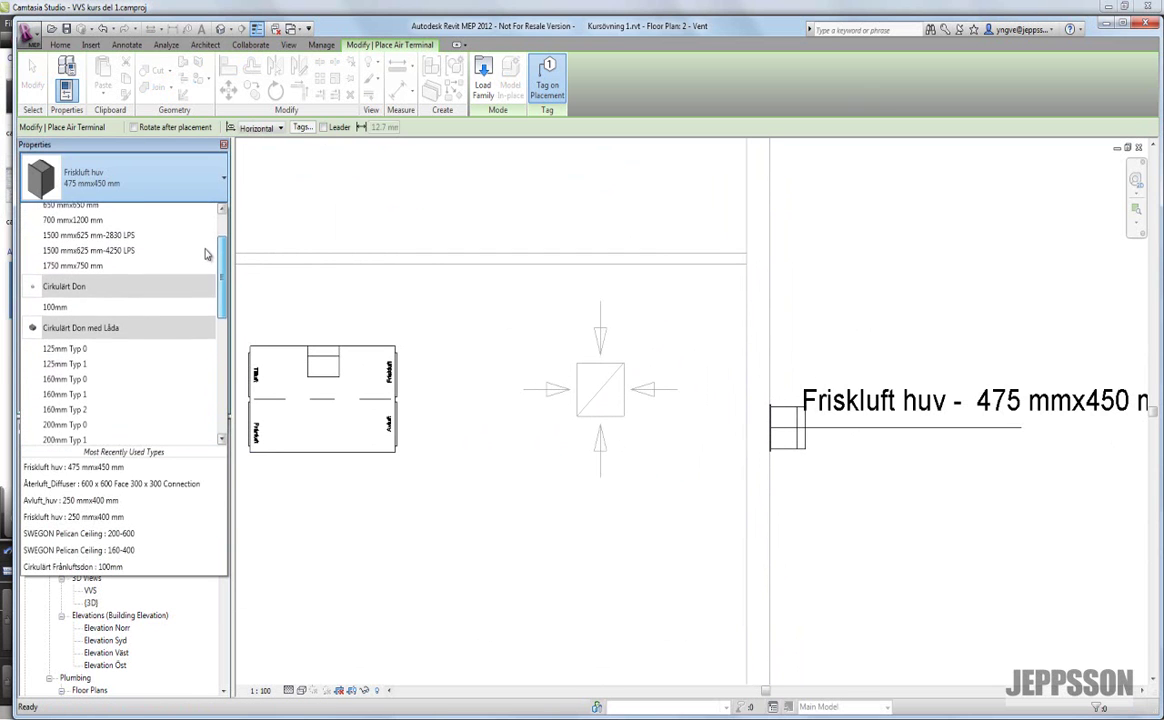
pyautogui.scroll(2, 208, 262)
pyautogui.scroll(3, 208, 252)
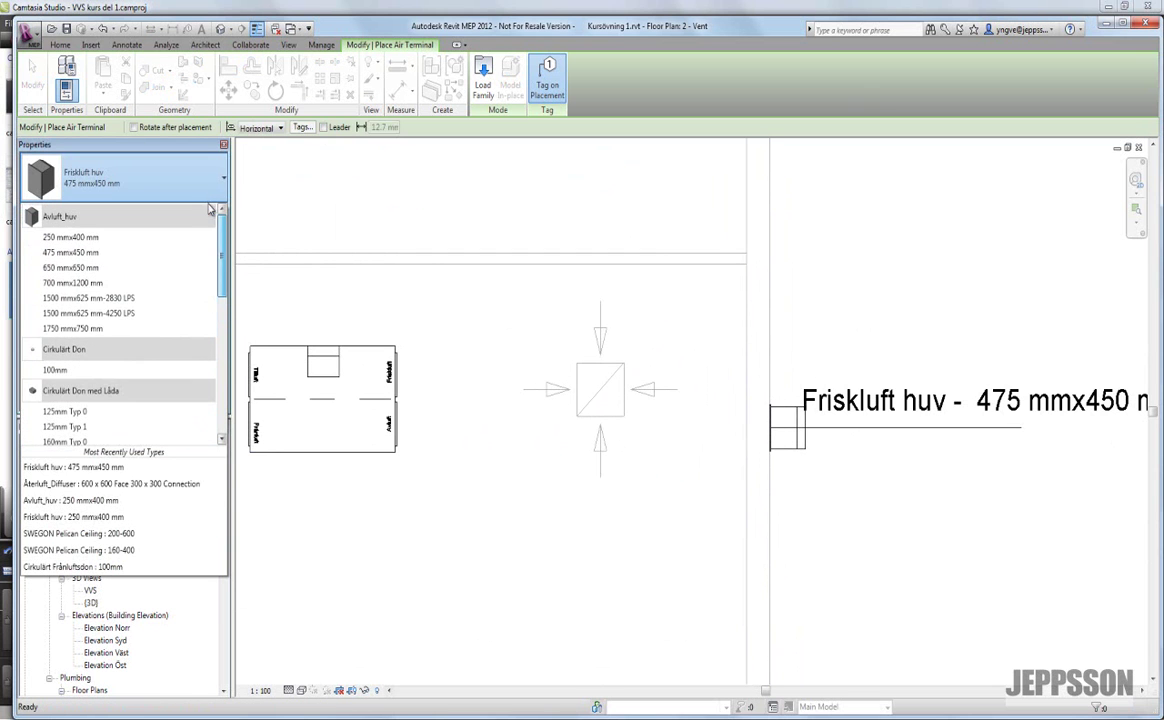
pyautogui.click(62, 252)
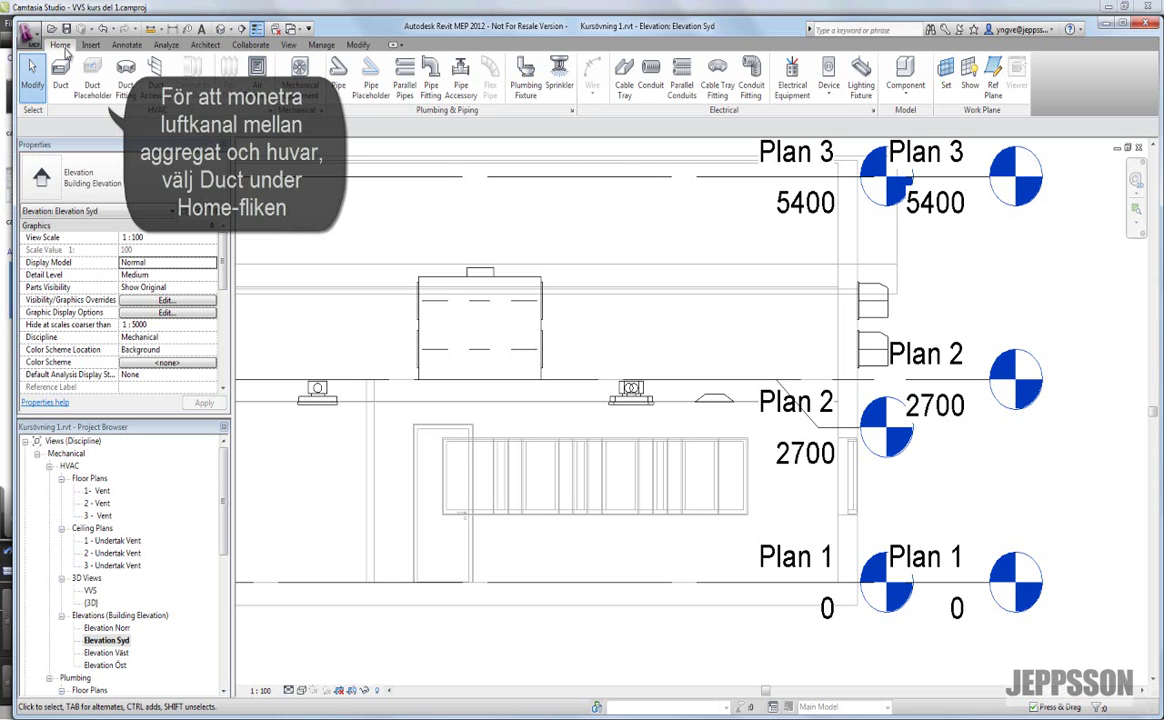
# Draw a 500 mm round duct from the SWEGON unit's connector to the Friskluft huv hood.
pyautogui.click(60, 70)
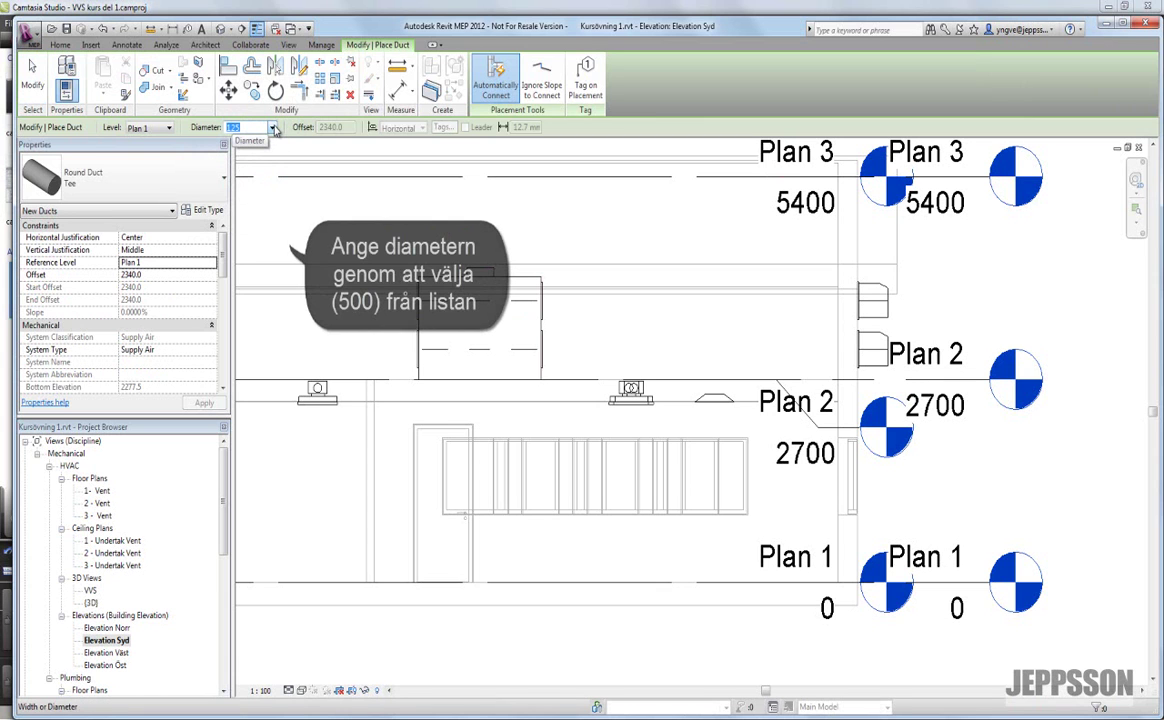
pyautogui.click(273, 129)
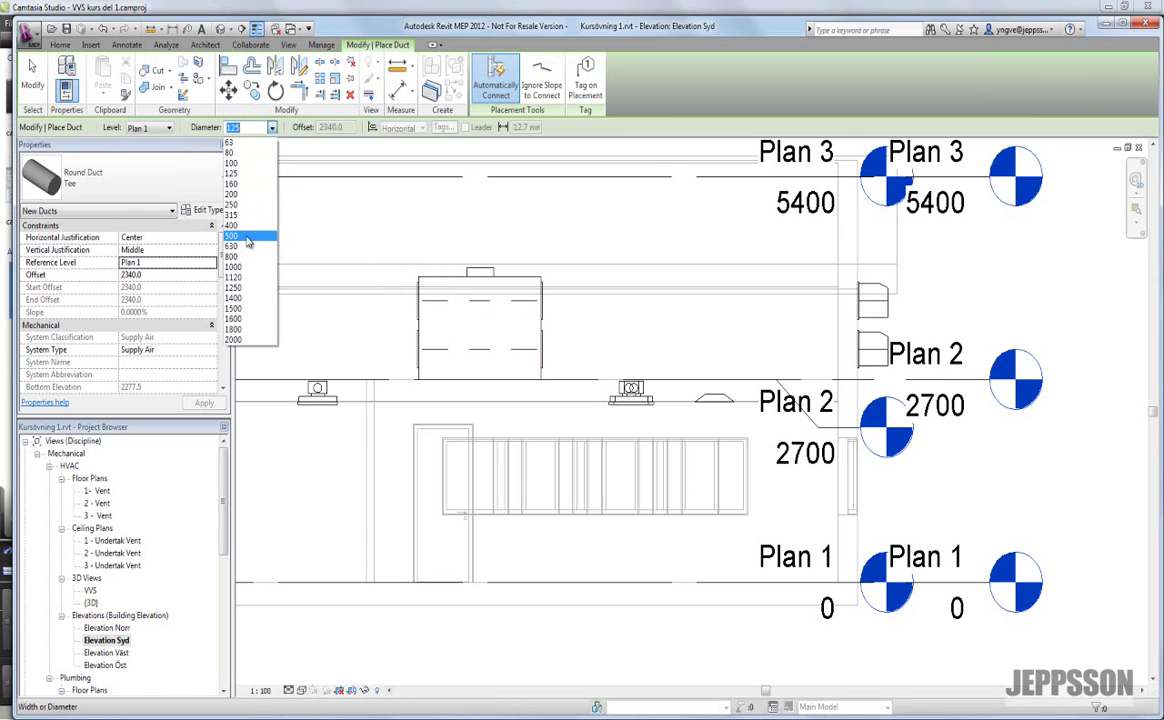
pyautogui.click(240, 236)
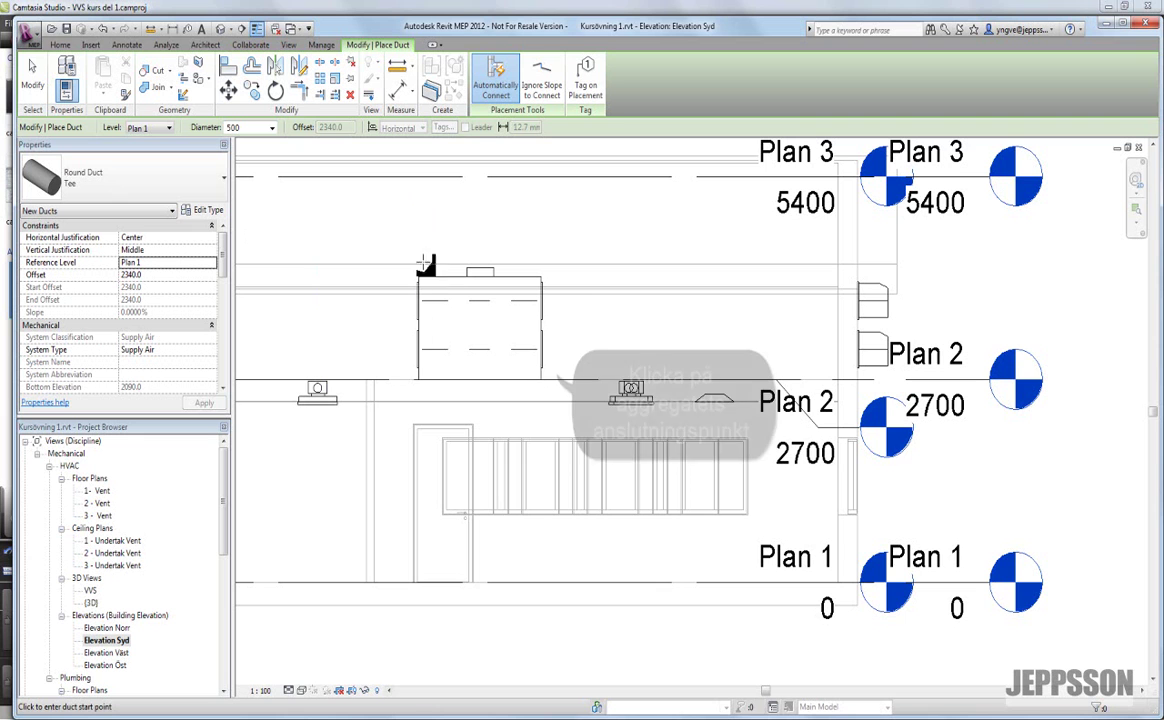
pyautogui.scroll(2, 575, 337)
pyautogui.scroll(3, 545, 350)
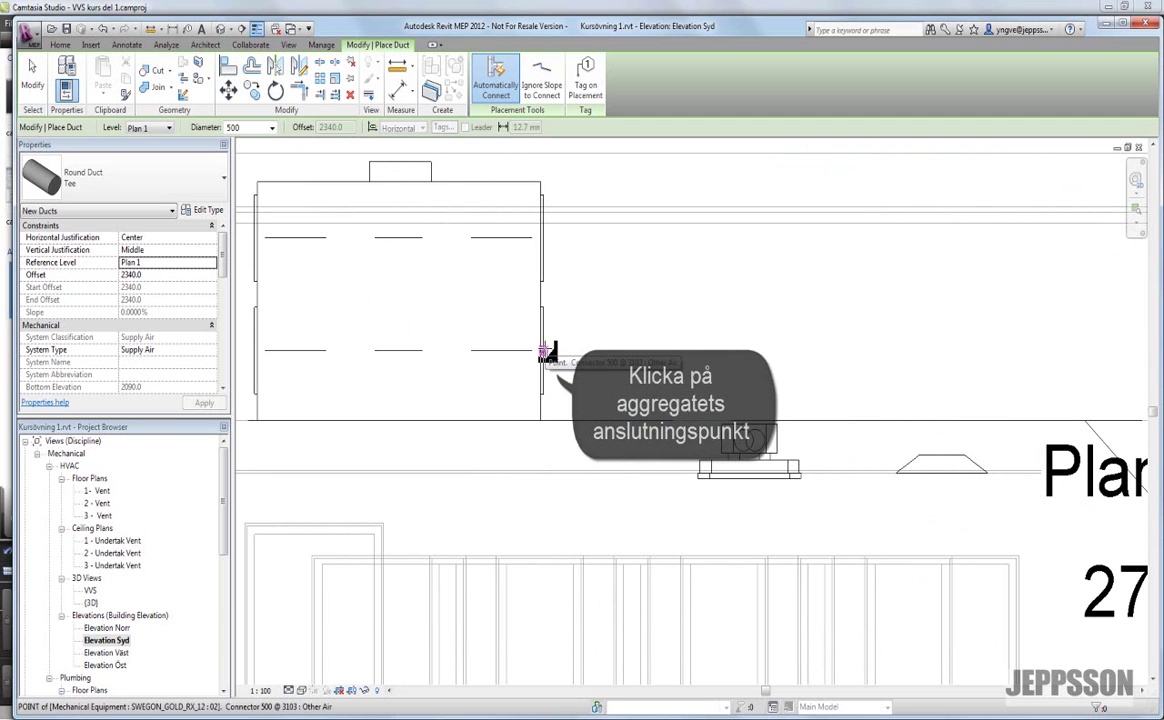
pyautogui.click(546, 352)
pyautogui.moveTo(782, 355)
pyautogui.mouseDown(button='middle')
pyautogui.moveTo(668, 375)
pyautogui.moveTo(481, 346)
pyautogui.mouseUp(button='middle')
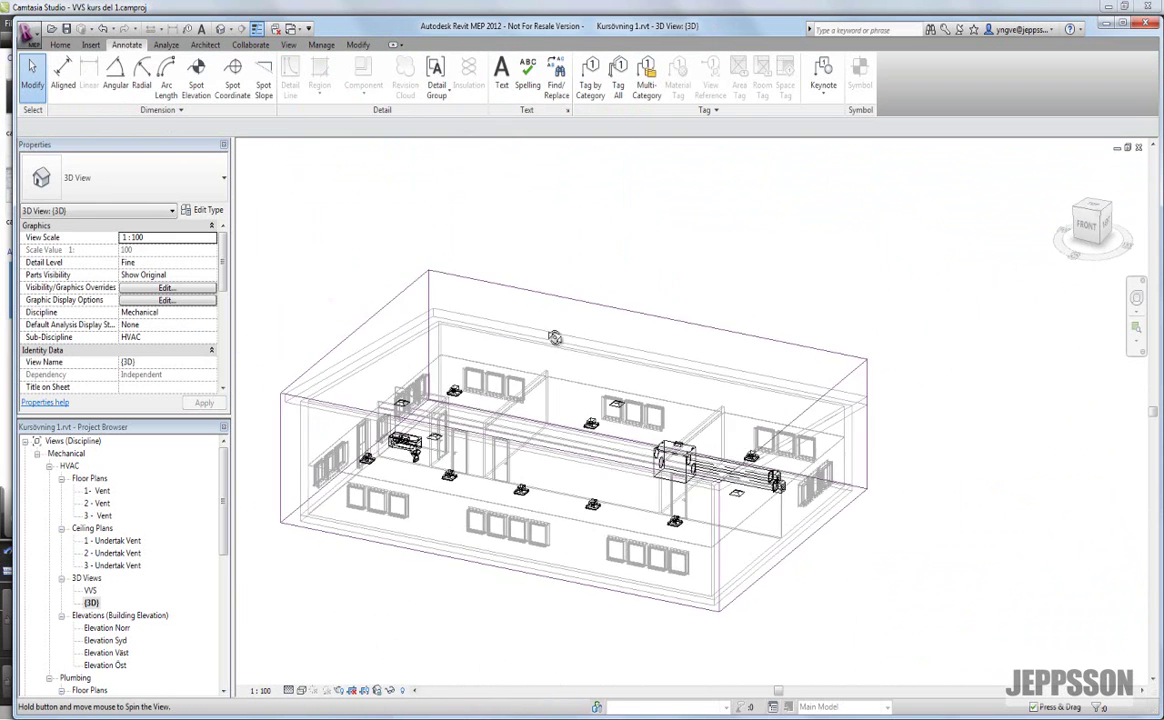
pyautogui.keyDown('shift'); pyautogui.moveTo(554, 338); pyautogui.dragTo(619, 597, button='middle'); pyautogui.keyUp('shift')
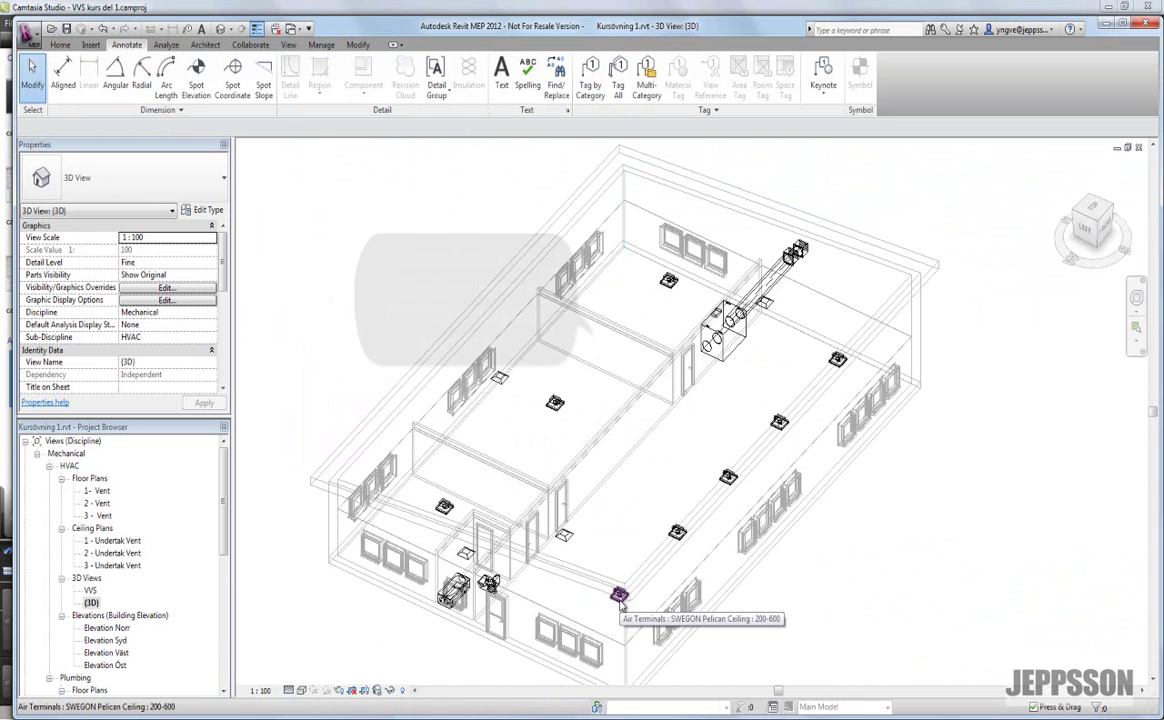
# Select the whole Tilluft duct system and run Generate Layout on it.
pyautogui.press('Tab')
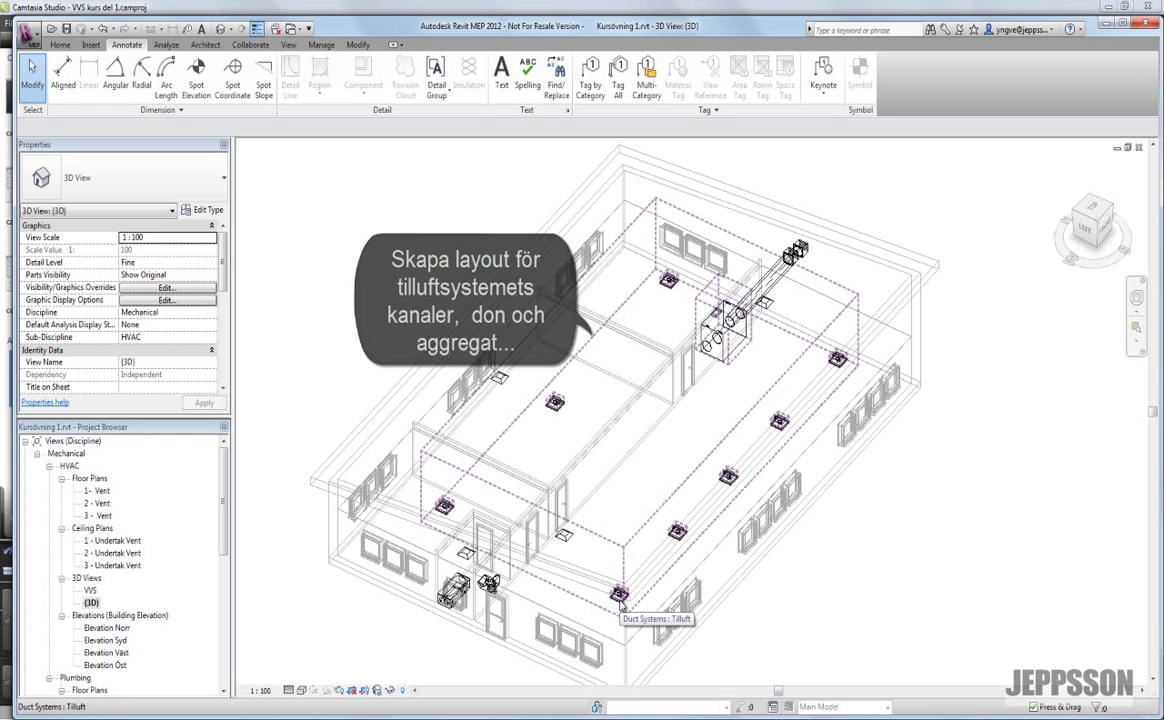
pyautogui.click(619, 597)
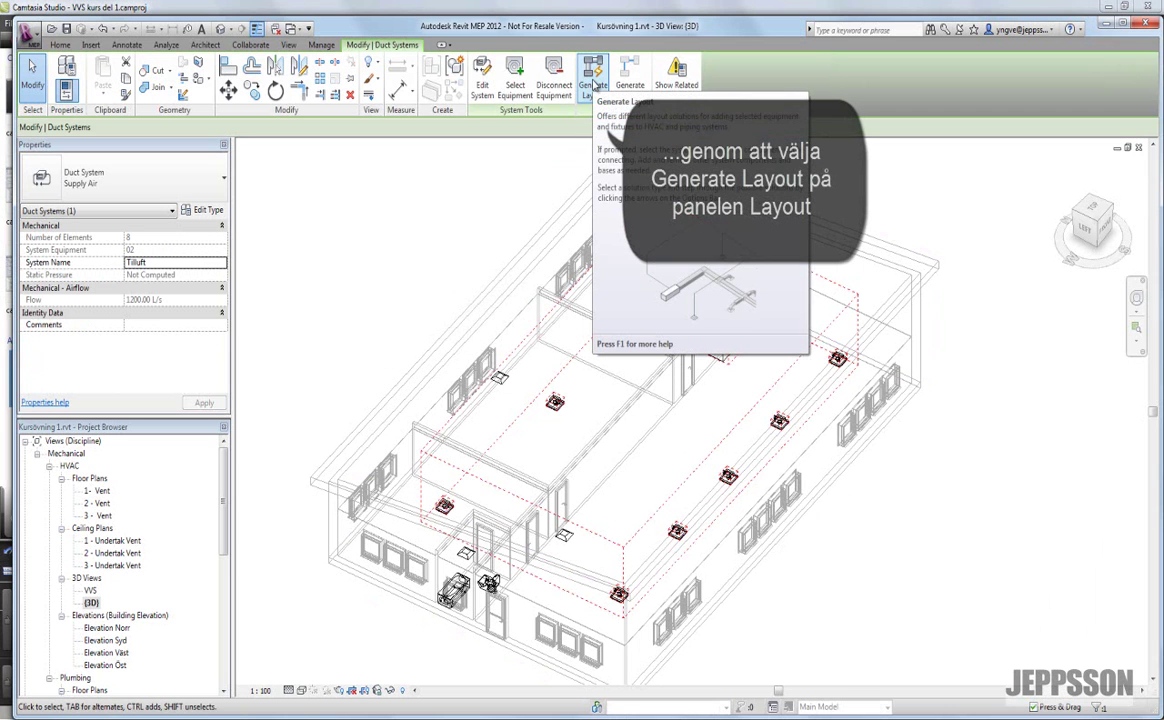
pyautogui.click(597, 80)
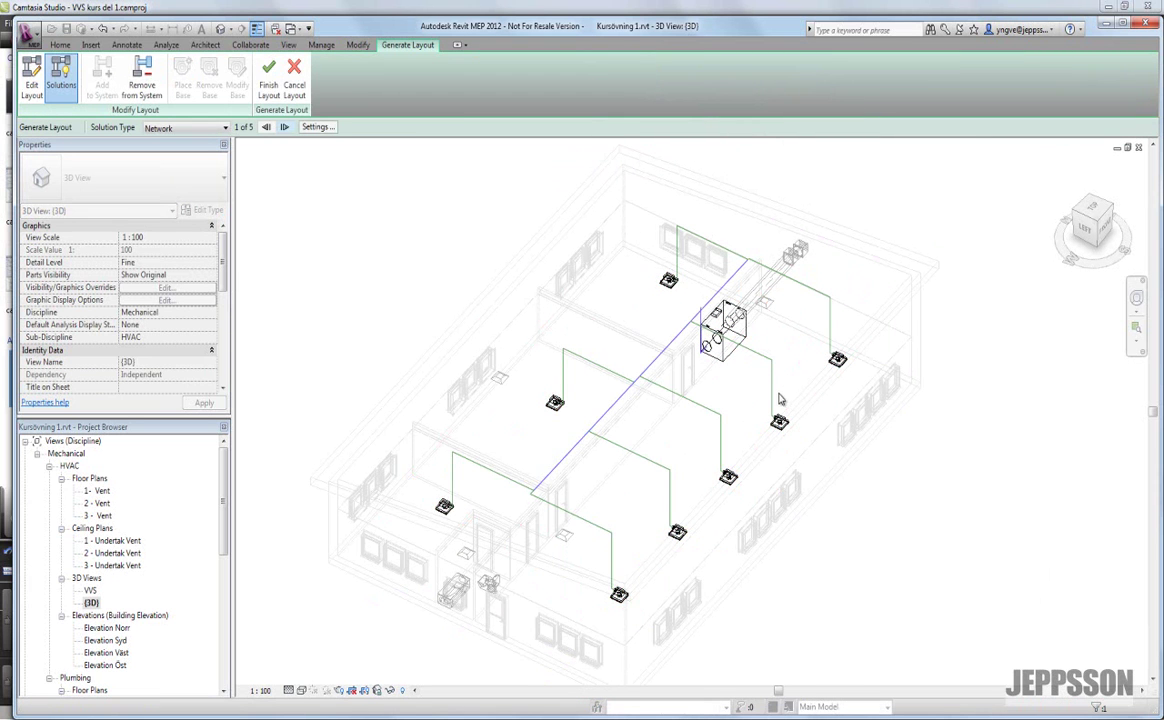
pyautogui.keyDown('shift'); pyautogui.moveTo(858, 567); pyautogui.dragTo(457, 270, button='middle'); pyautogui.keyUp('shift')
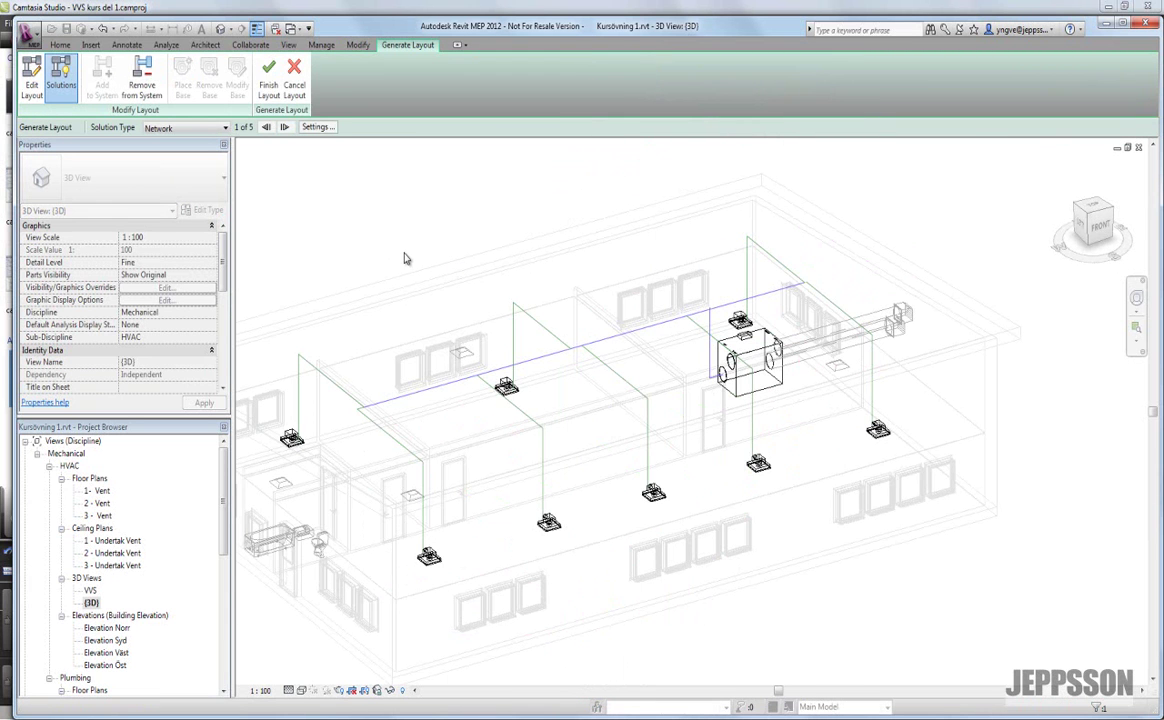
# Set the layout's branch flex duct type to Flex Duct Round : Flex - Round.
pyautogui.click(316, 127)
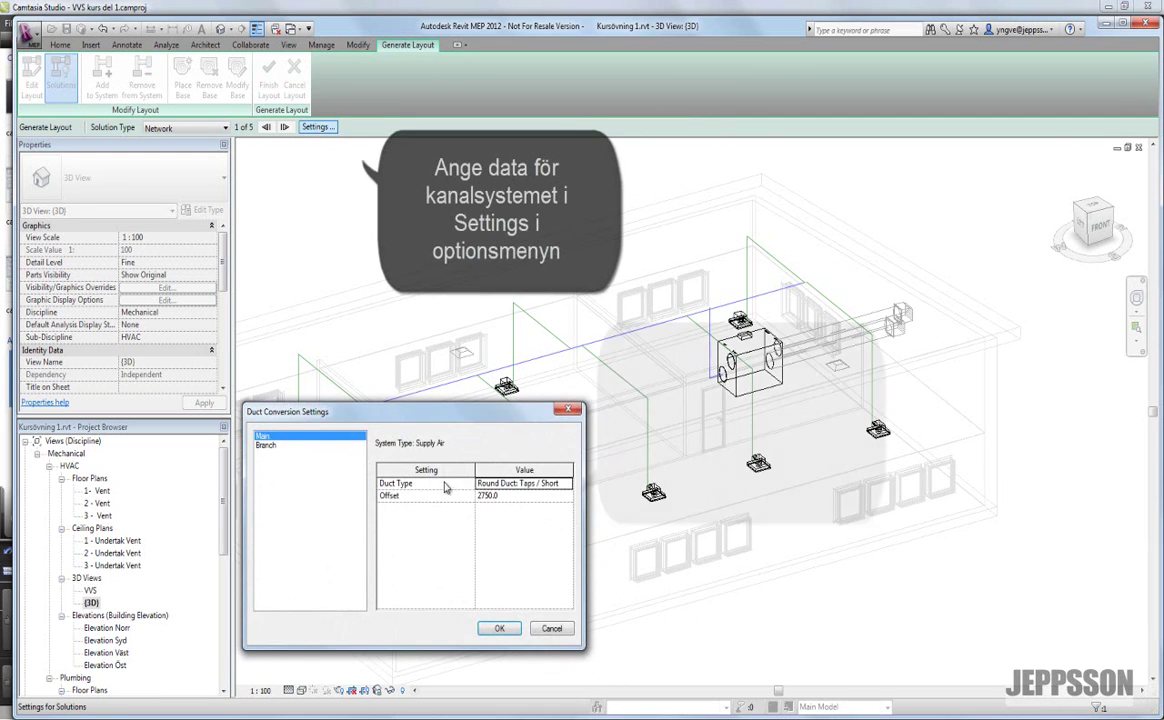
pyautogui.click(265, 445)
pyautogui.click(567, 508)
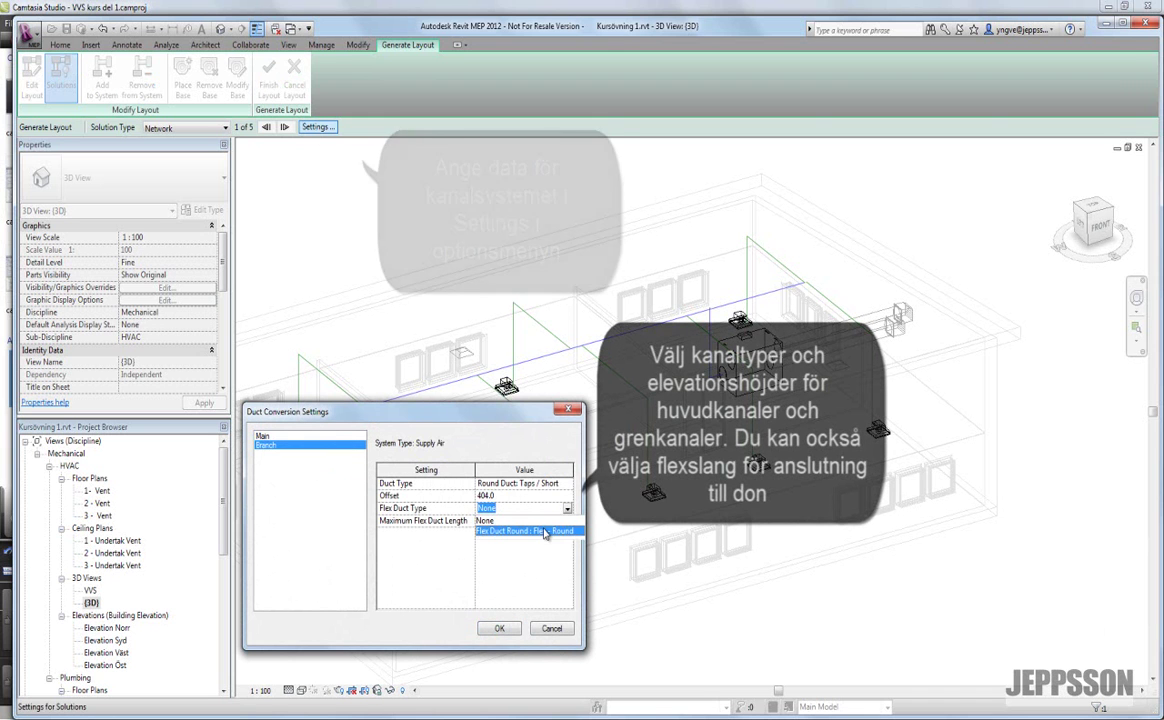
pyautogui.click(545, 531)
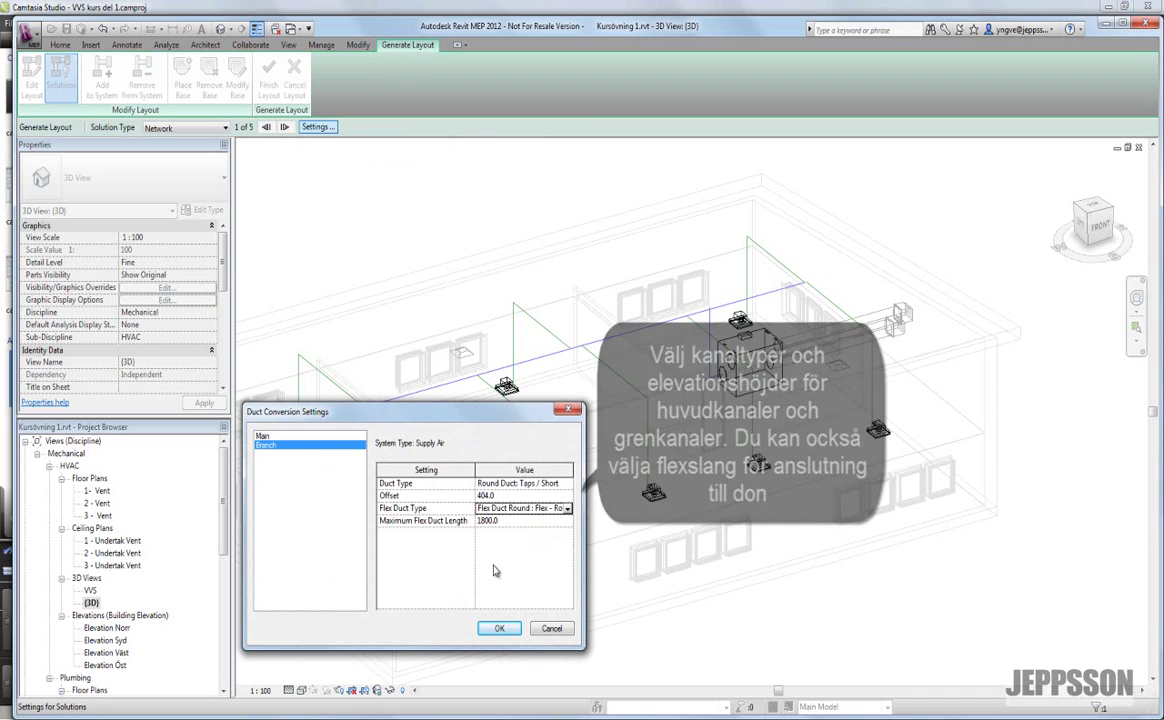
pyautogui.click(505, 628)
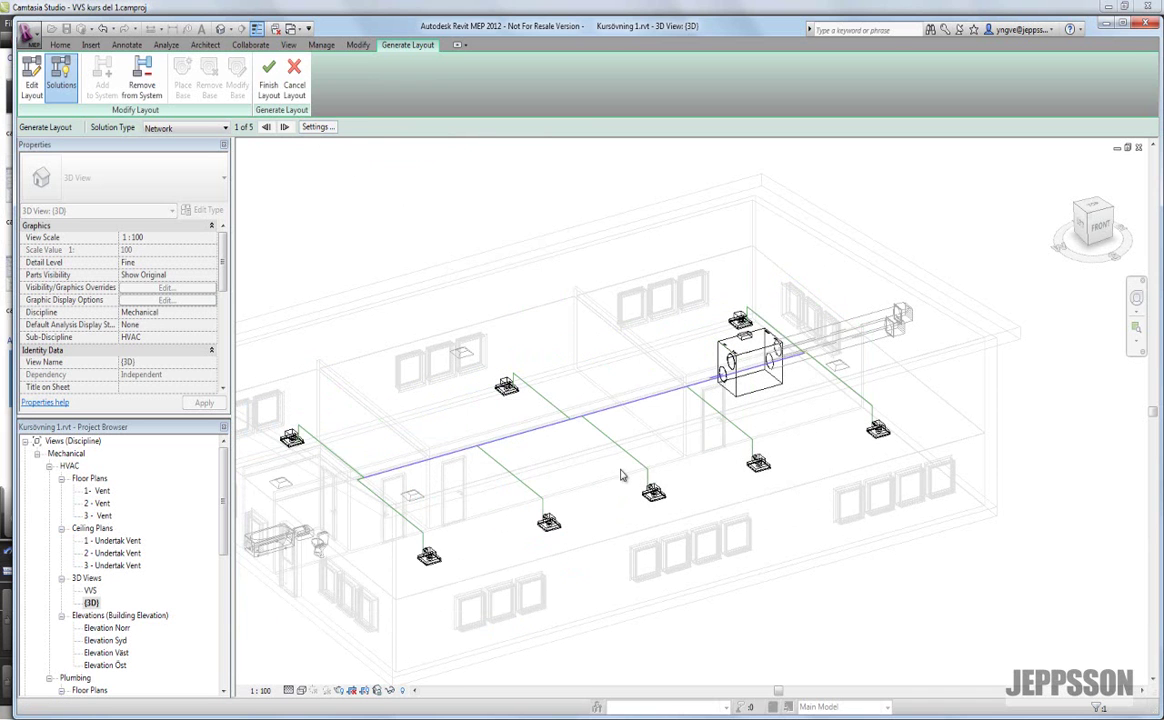
pyautogui.keyDown('shift'); pyautogui.moveTo(626, 480); pyautogui.dragTo(643, 601, button='middle'); pyautogui.keyUp('shift')
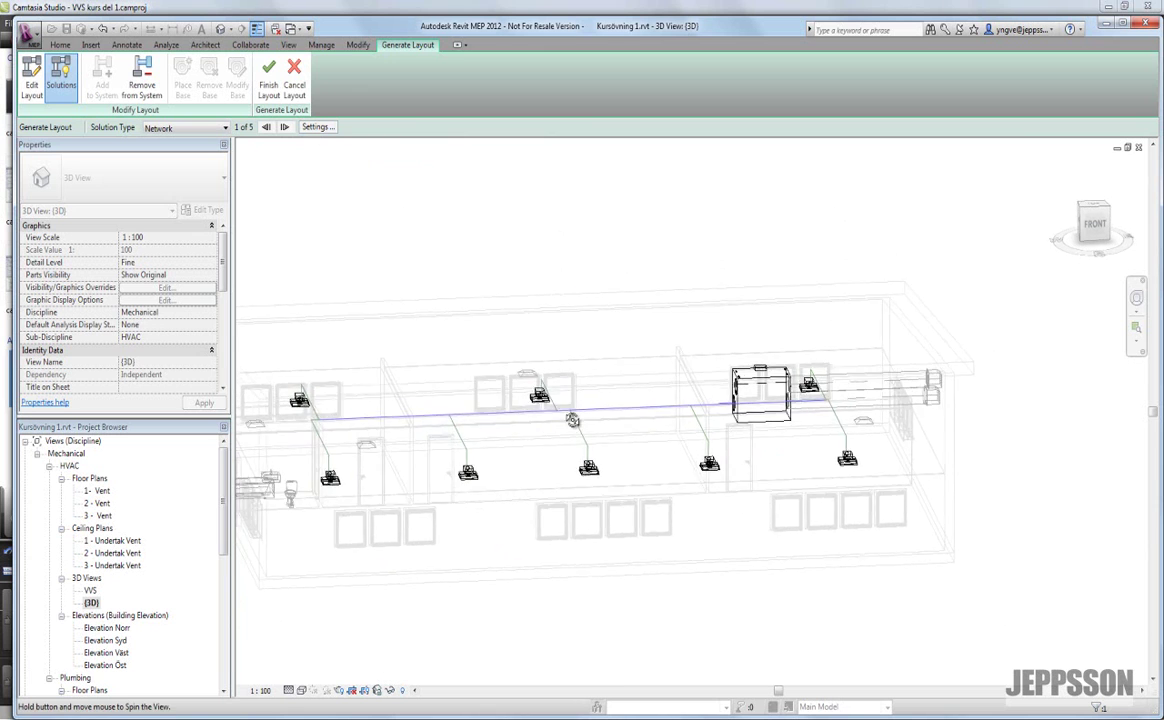
# Advance the Tilluft layout to solution 3 of 5 and orbit to inspect it.
pyautogui.keyDown('shift'); pyautogui.moveTo(683, 382); pyautogui.dragTo(670, 408, button='middle'); pyautogui.keyUp('shift')
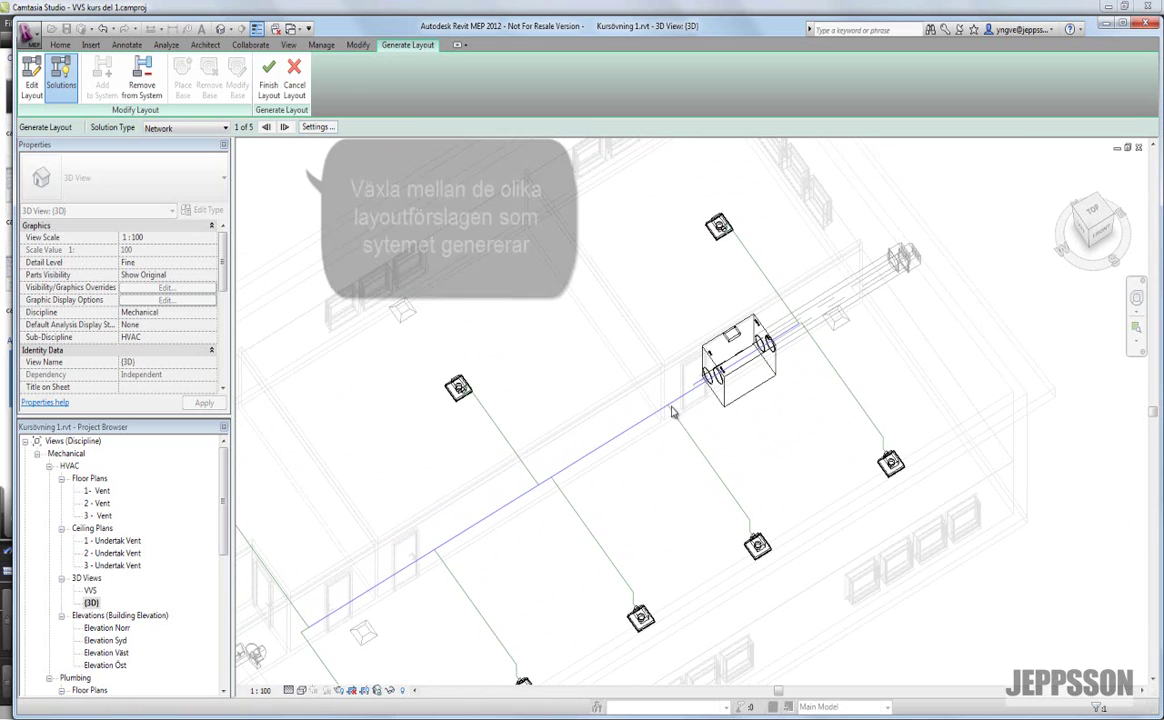
pyautogui.click(286, 128)
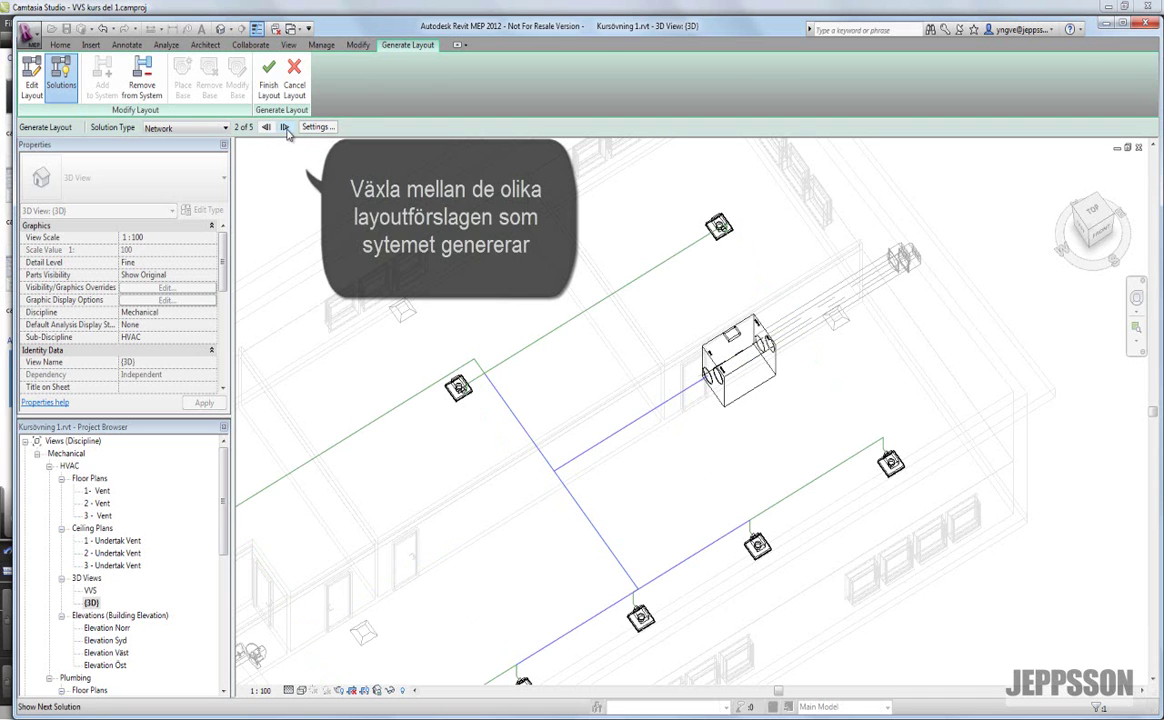
pyautogui.click(286, 128)
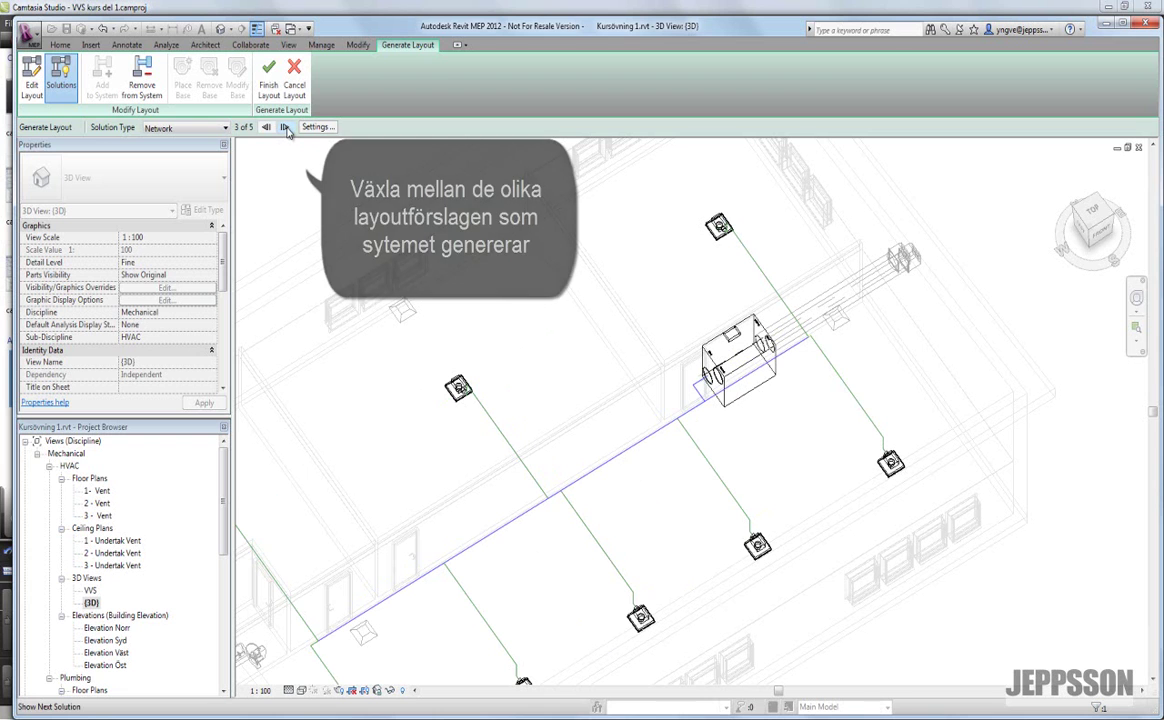
pyautogui.moveTo(569, 411)
pyautogui.keyDown('shift'); pyautogui.mouseDown(button='middle')
pyautogui.moveTo(690, 341)
pyautogui.moveTo(591, 377)
pyautogui.mouseUp(button='middle'); pyautogui.keyUp('shift')
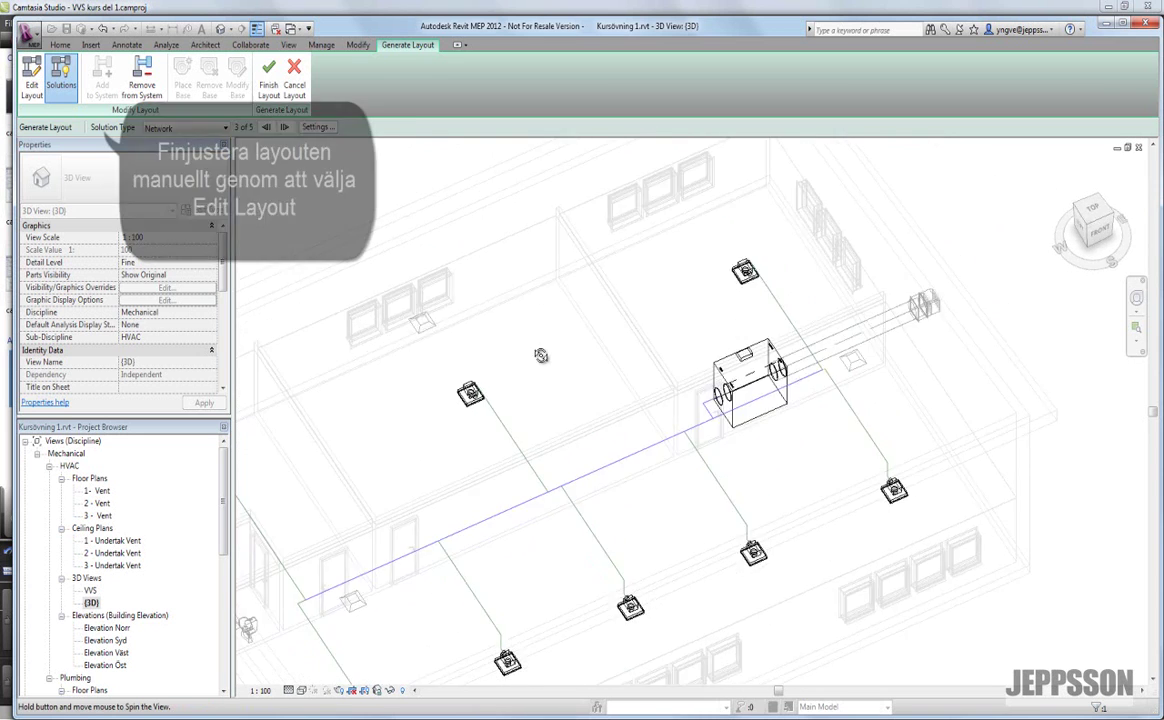
pyautogui.keyDown('shift'); pyautogui.moveTo(591, 377); pyautogui.dragTo(561, 383, button='middle'); pyautogui.keyUp('shift')
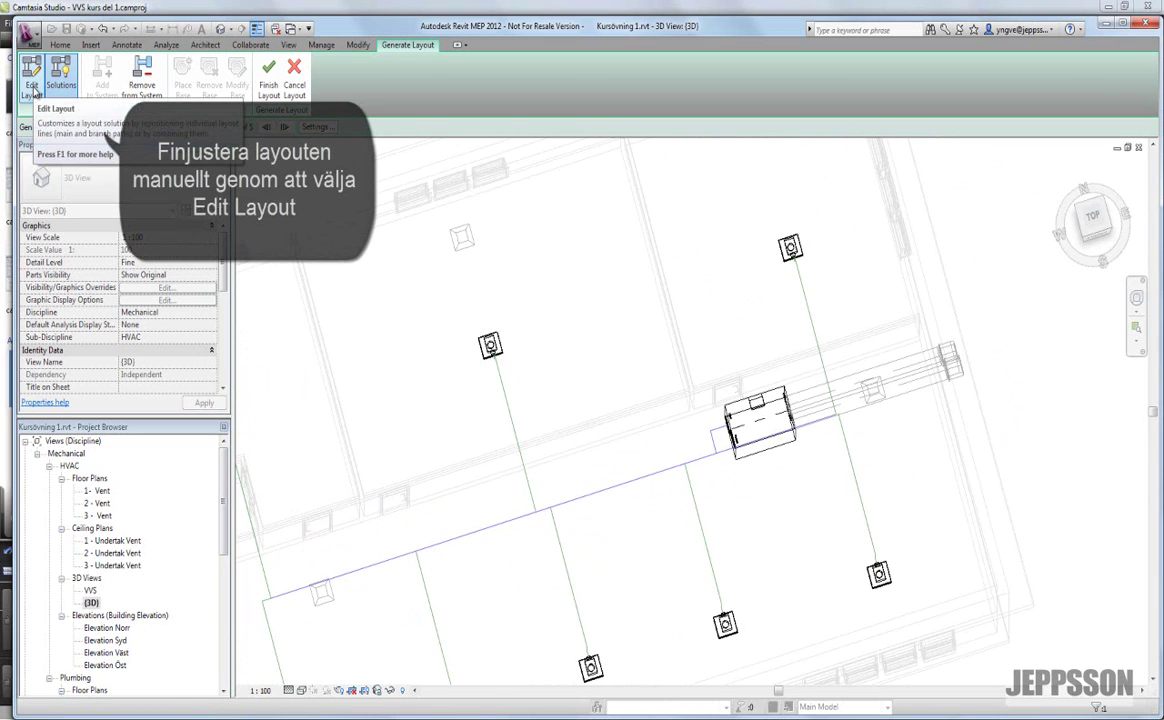
# Drag the branches near the air handling unit onto new offset routes, orbiting to check them.
pyautogui.click(33, 90)
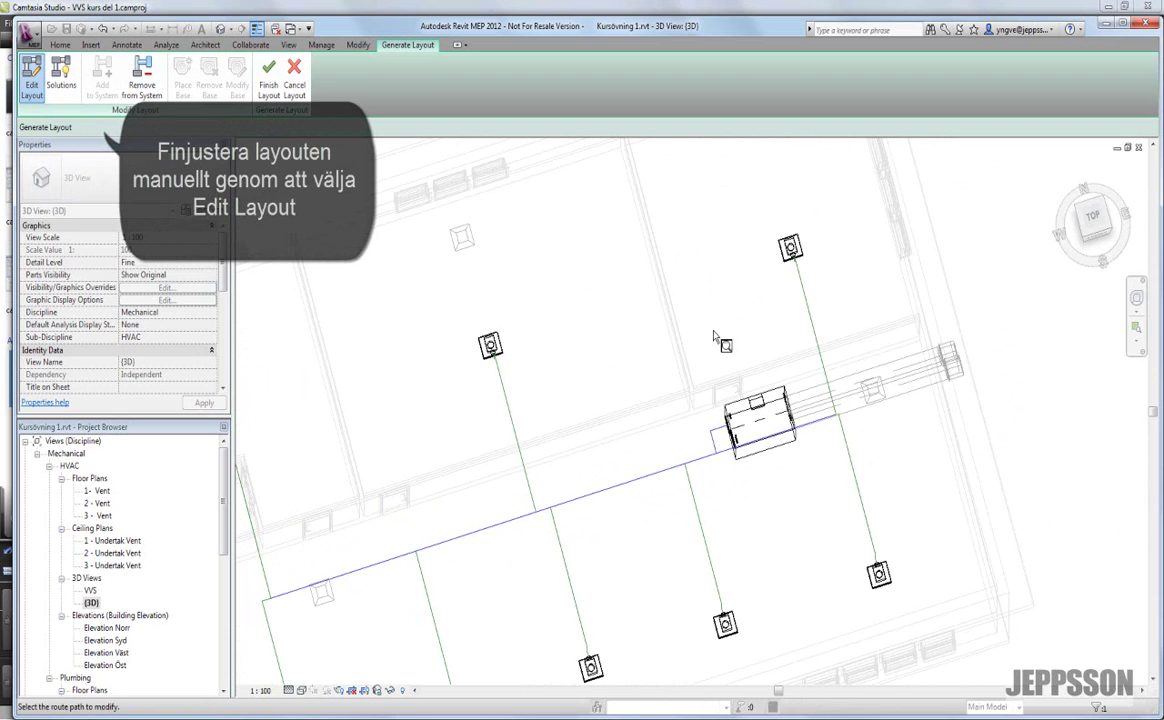
pyautogui.click(810, 322)
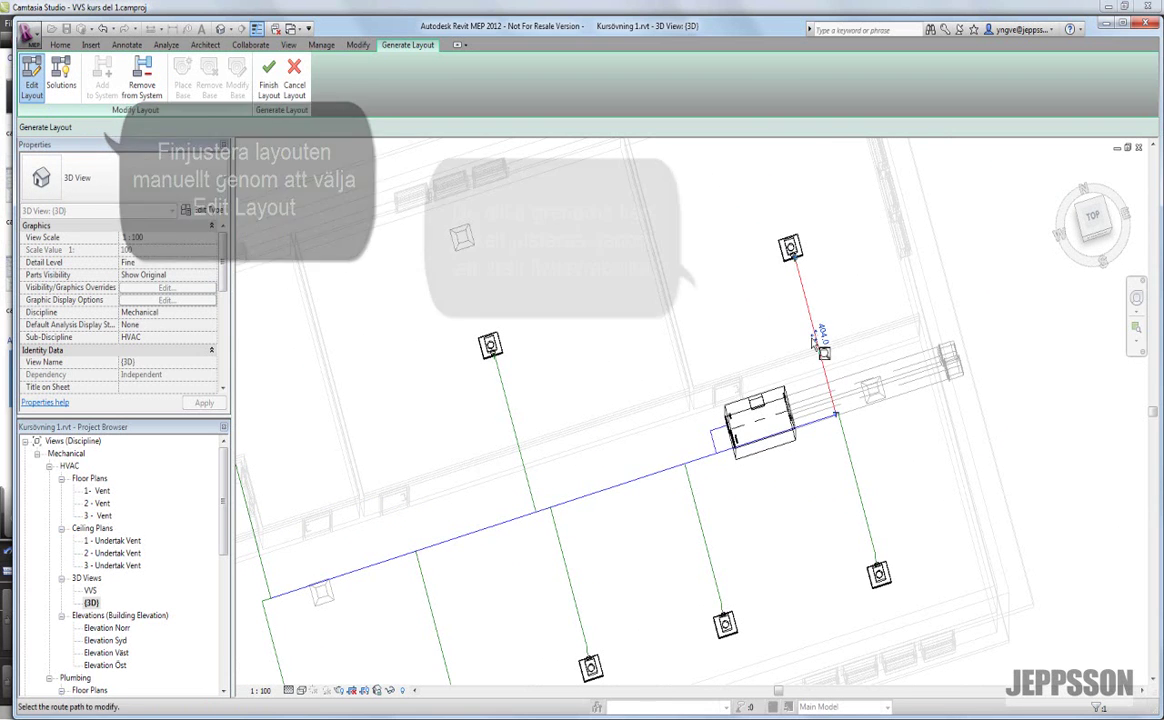
pyautogui.moveTo(746, 333)
pyautogui.mouseDown()
pyautogui.moveTo(735, 377)
pyautogui.moveTo(690, 396)
pyautogui.mouseUp()
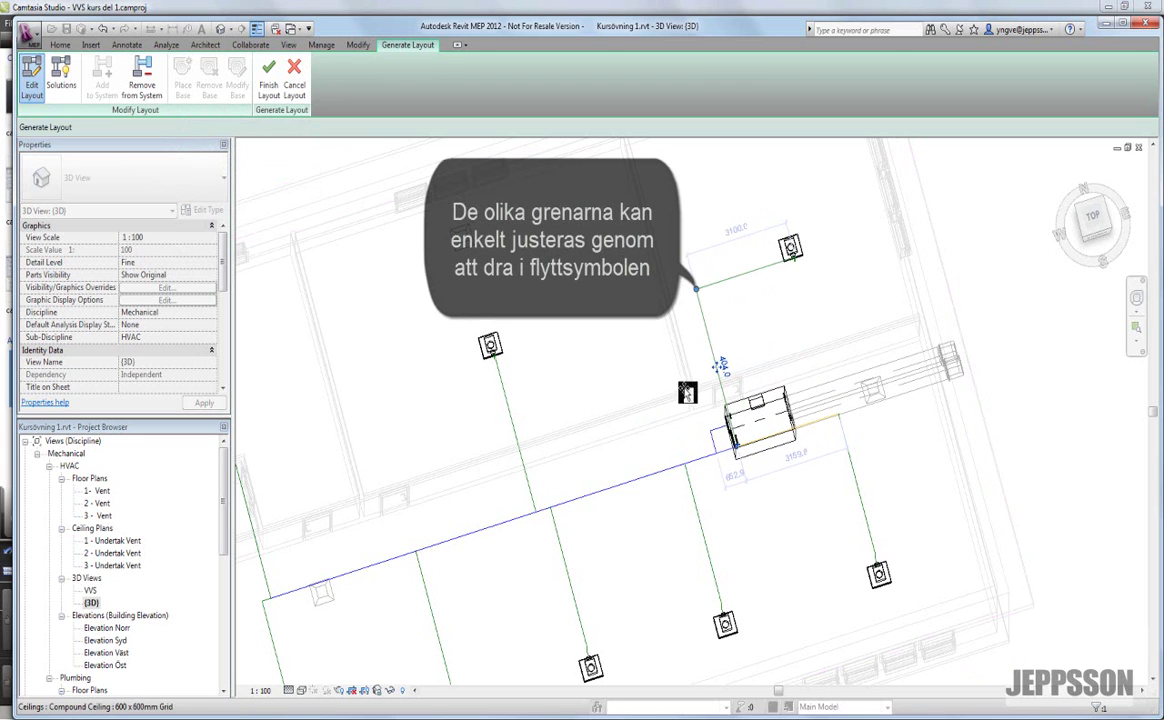
pyautogui.moveTo(685, 393); pyautogui.dragTo(811, 373)
pyautogui.click(840, 505)
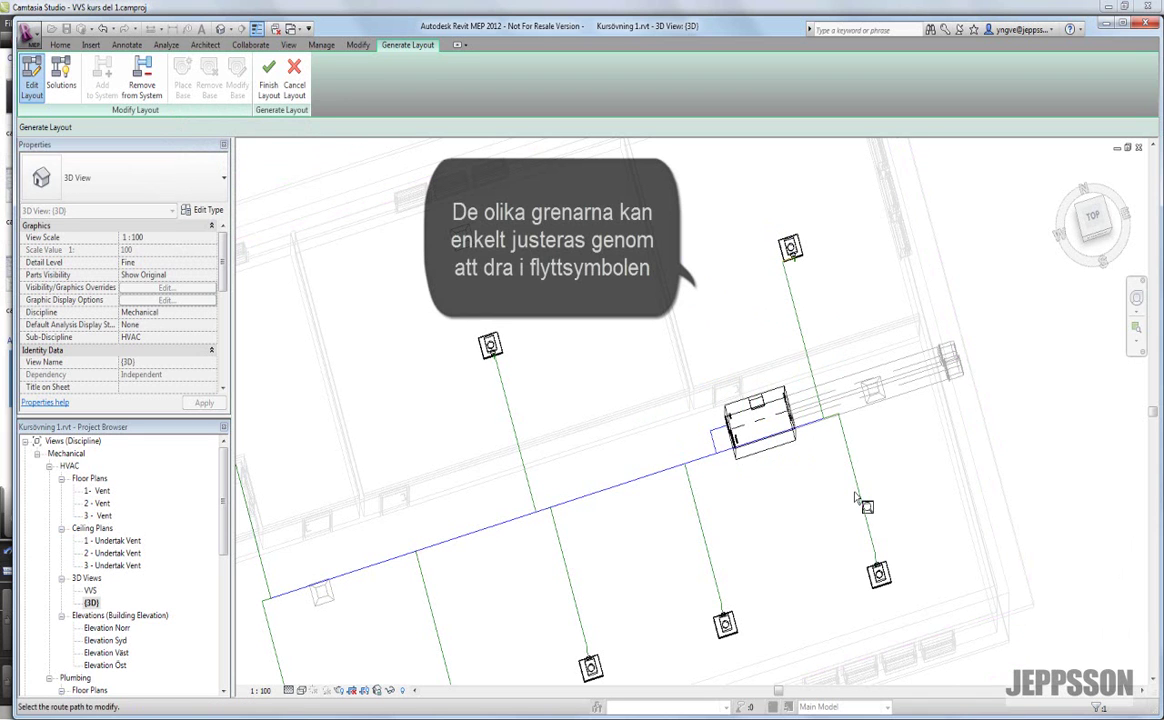
pyautogui.moveTo(871, 503)
pyautogui.mouseDown()
pyautogui.moveTo(729, 527)
pyautogui.moveTo(665, 481)
pyautogui.mouseUp()
pyautogui.click(707, 533)
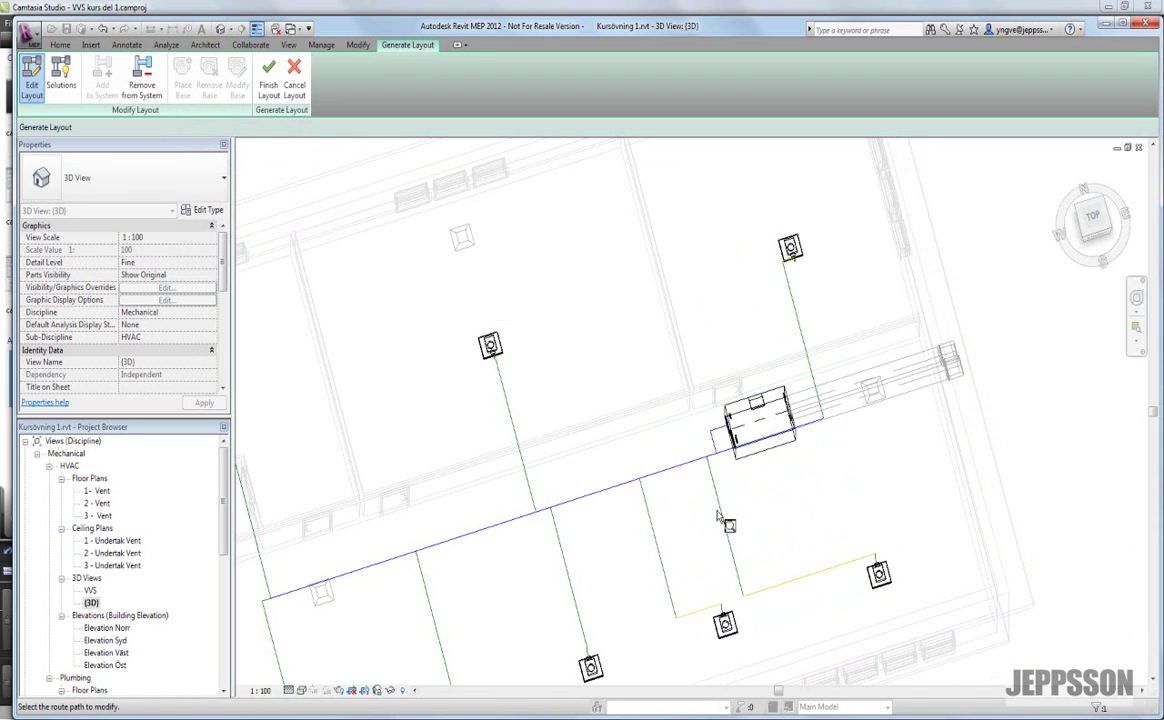
pyautogui.moveTo(810, 345); pyautogui.dragTo(690, 360)
pyautogui.click(481, 520)
pyautogui.keyDown('shift'); pyautogui.moveTo(481, 520); pyautogui.dragTo(707, 360, button='middle'); pyautogui.keyUp('shift')
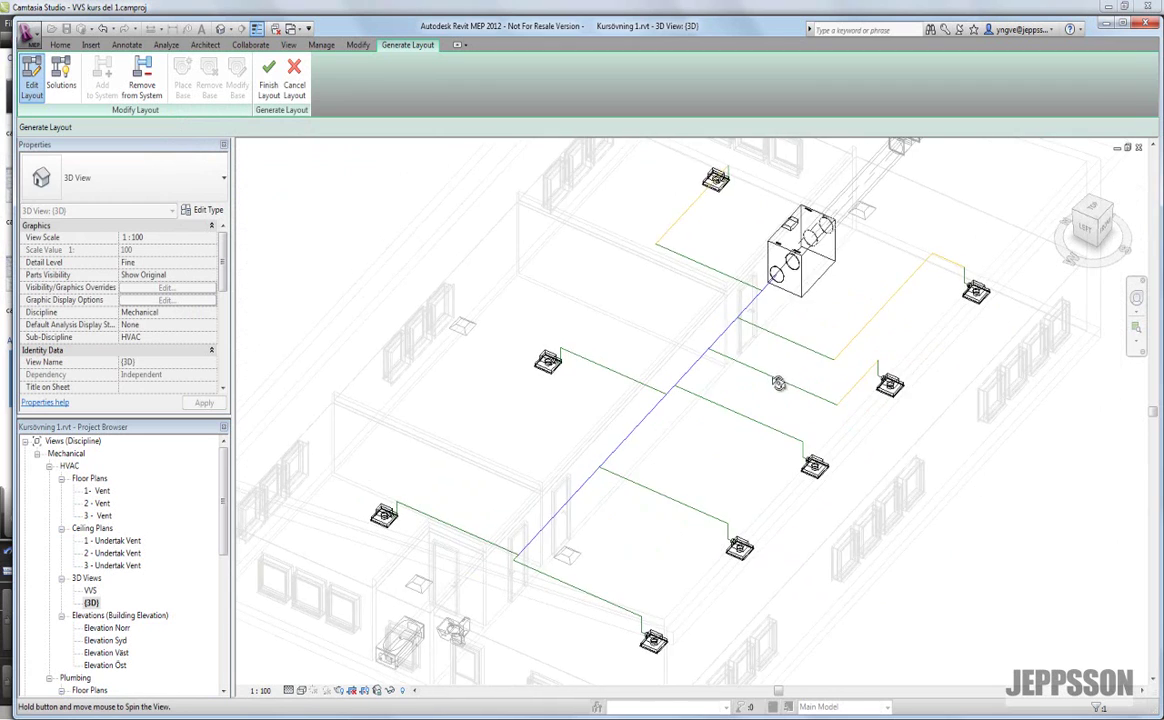
pyautogui.keyDown('shift'); pyautogui.moveTo(707, 360); pyautogui.dragTo(480, 408, button='middle'); pyautogui.keyUp('shift')
# Finish the Tilluft layout into a modelled main duct with flex branches, then orbit to inspect.
pyautogui.click(269, 78)
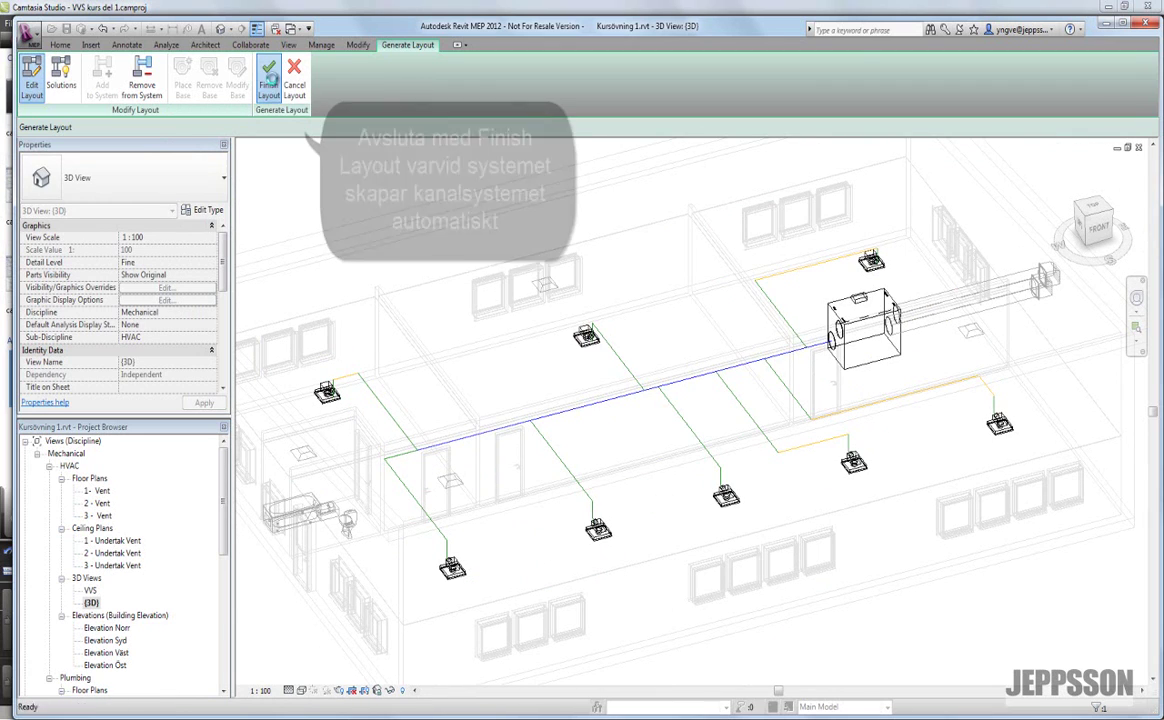
pyautogui.moveTo(688, 536)
pyautogui.keyDown('shift'); pyautogui.mouseDown(button='middle')
pyautogui.moveTo(828, 542)
pyautogui.moveTo(787, 435)
pyautogui.moveTo(700, 440)
pyautogui.moveTo(693, 537)
pyautogui.mouseUp(button='middle'); pyautogui.keyUp('shift')
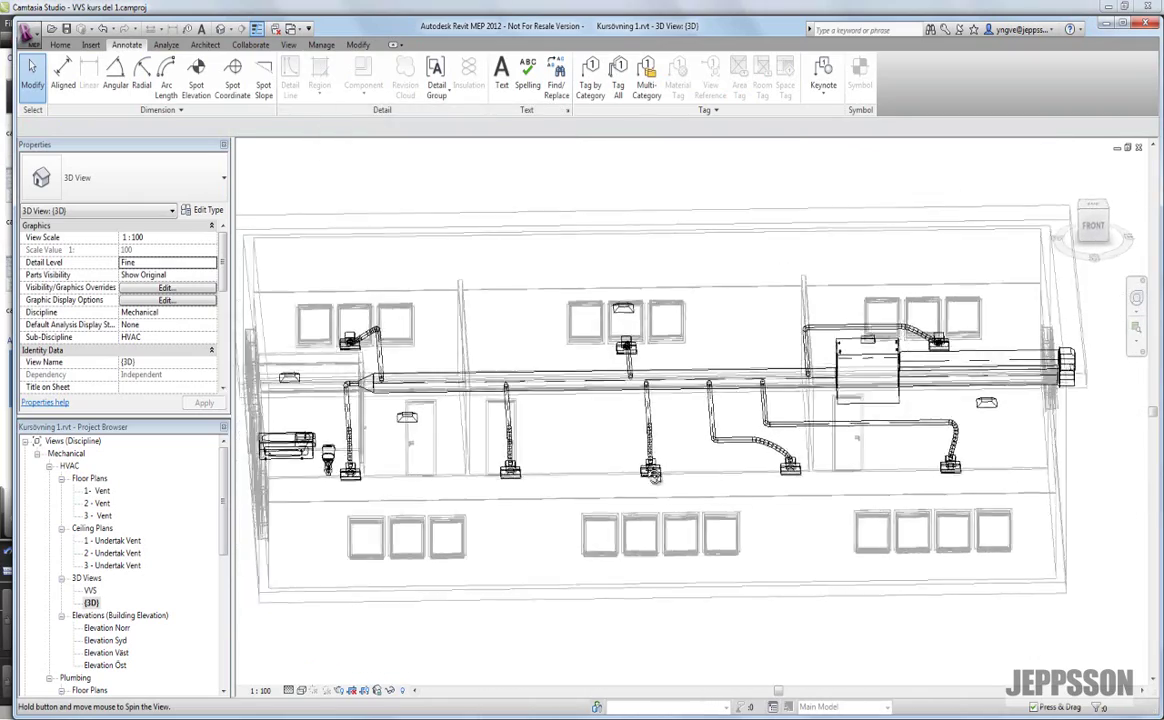
# Move the return-air diffuser sideways to a new spot beside the unit.
pyautogui.click(693, 537)
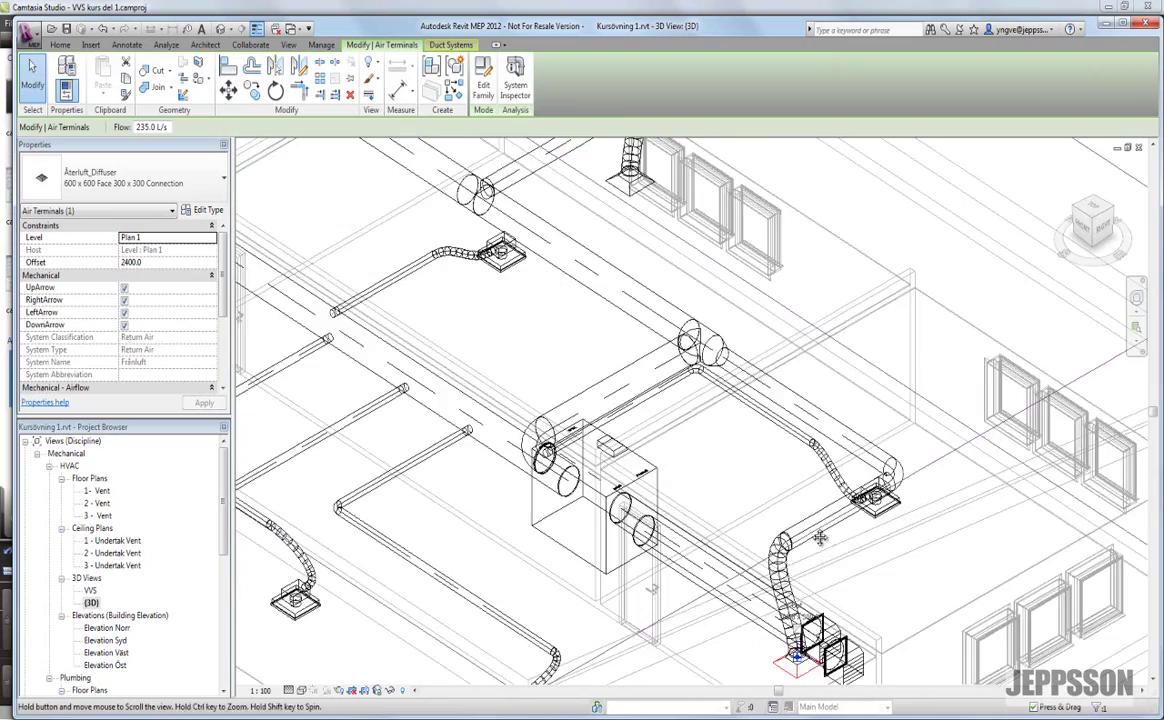
pyautogui.moveTo(693, 537)
pyautogui.keyDown('shift'); pyautogui.mouseDown(button='middle')
pyautogui.moveTo(715, 500)
pyautogui.moveTo(748, 488)
pyautogui.moveTo(730, 445)
pyautogui.mouseUp(button='middle'); pyautogui.keyUp('shift')
pyautogui.scroll(2, 735, 495)
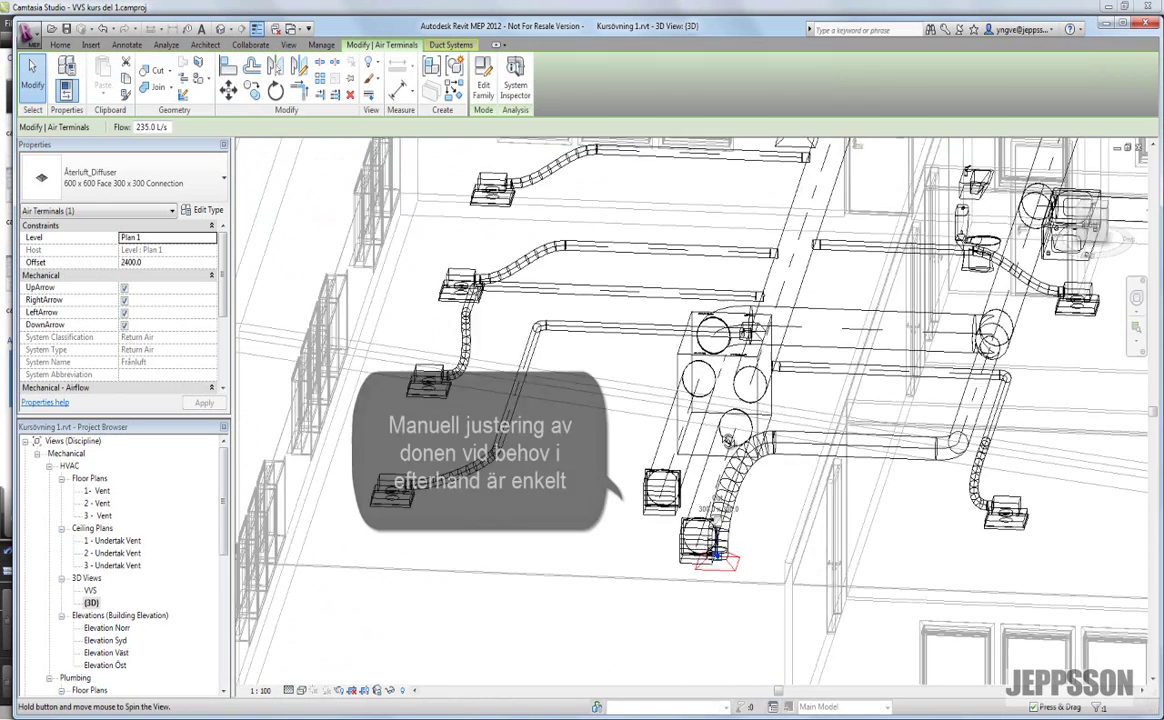
pyautogui.scroll(3, 743, 537)
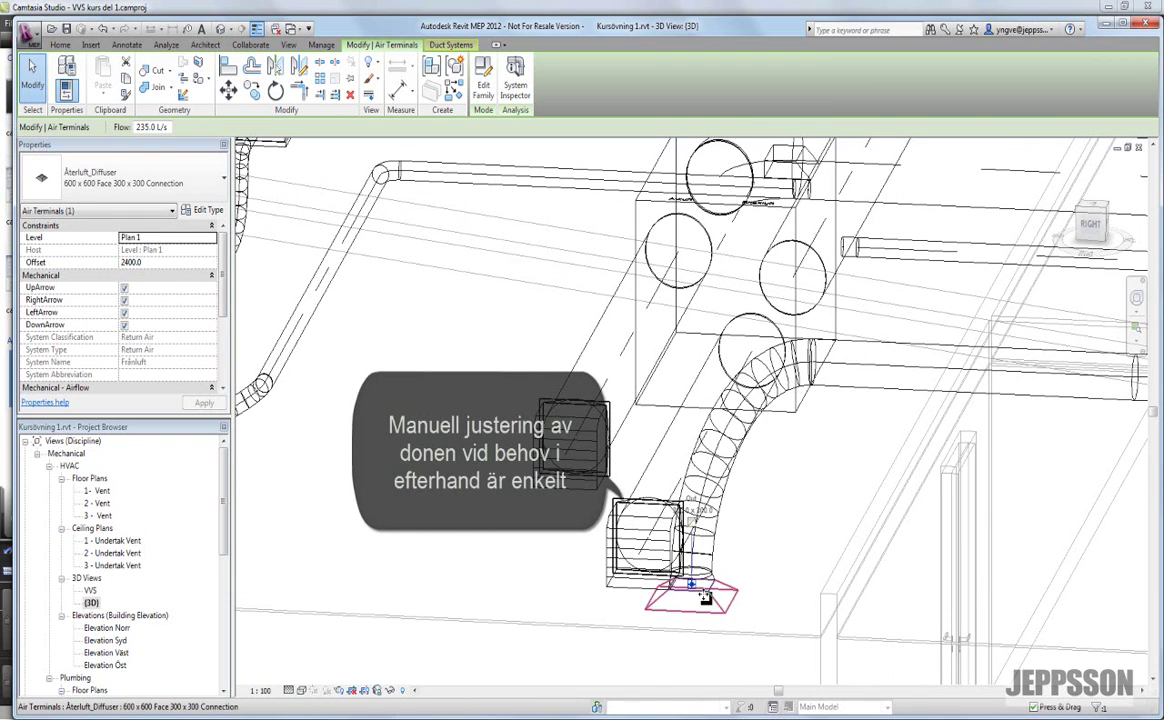
pyautogui.moveTo(713, 598); pyautogui.dragTo(767, 608)
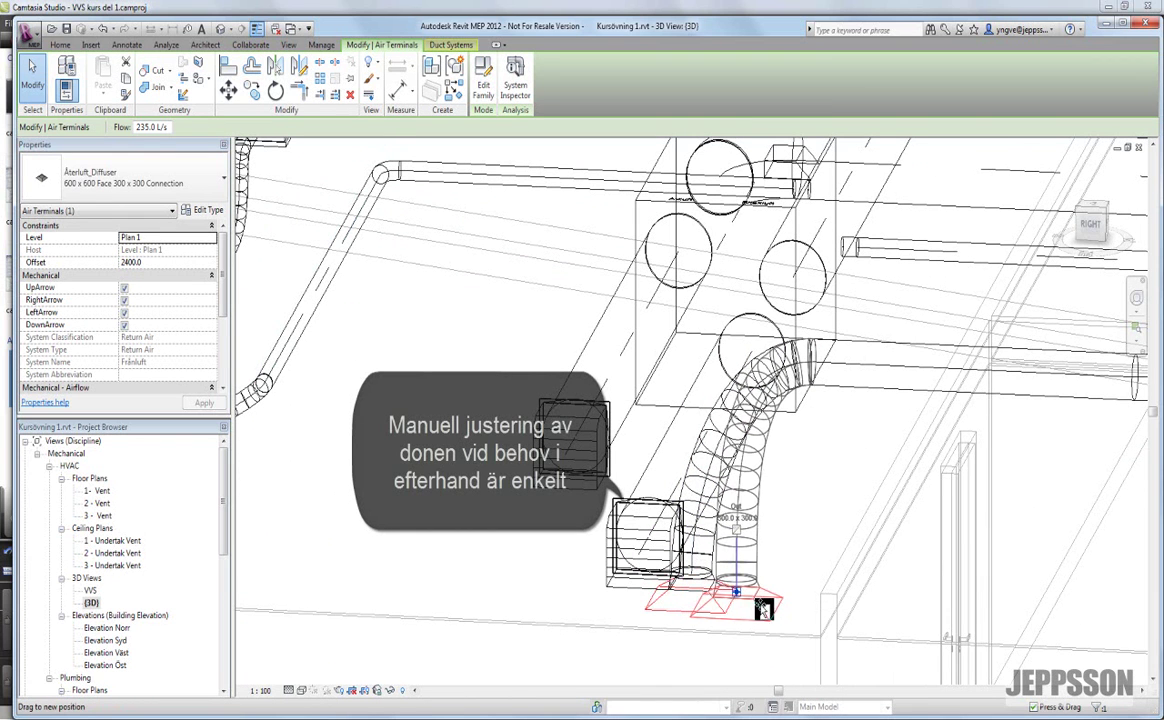
pyautogui.moveTo(767, 608); pyautogui.dragTo(848, 611)
pyautogui.moveTo(848, 611)
pyautogui.keyDown('shift'); pyautogui.mouseDown(button='middle')
pyautogui.moveTo(873, 634)
pyautogui.moveTo(784, 403)
pyautogui.mouseUp(button='middle'); pyautogui.keyUp('shift')
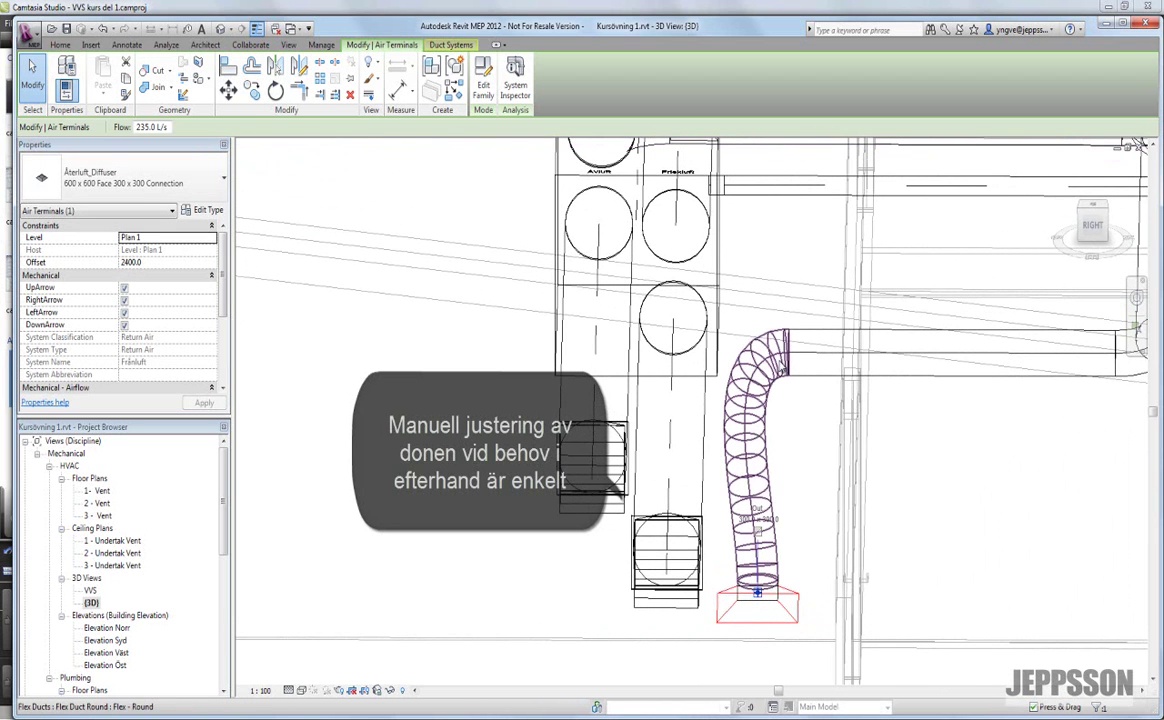
# Drag the end of the diffuser's 300 mm flex duct to widen its curve, then orbit to review.
pyautogui.click(800, 366)
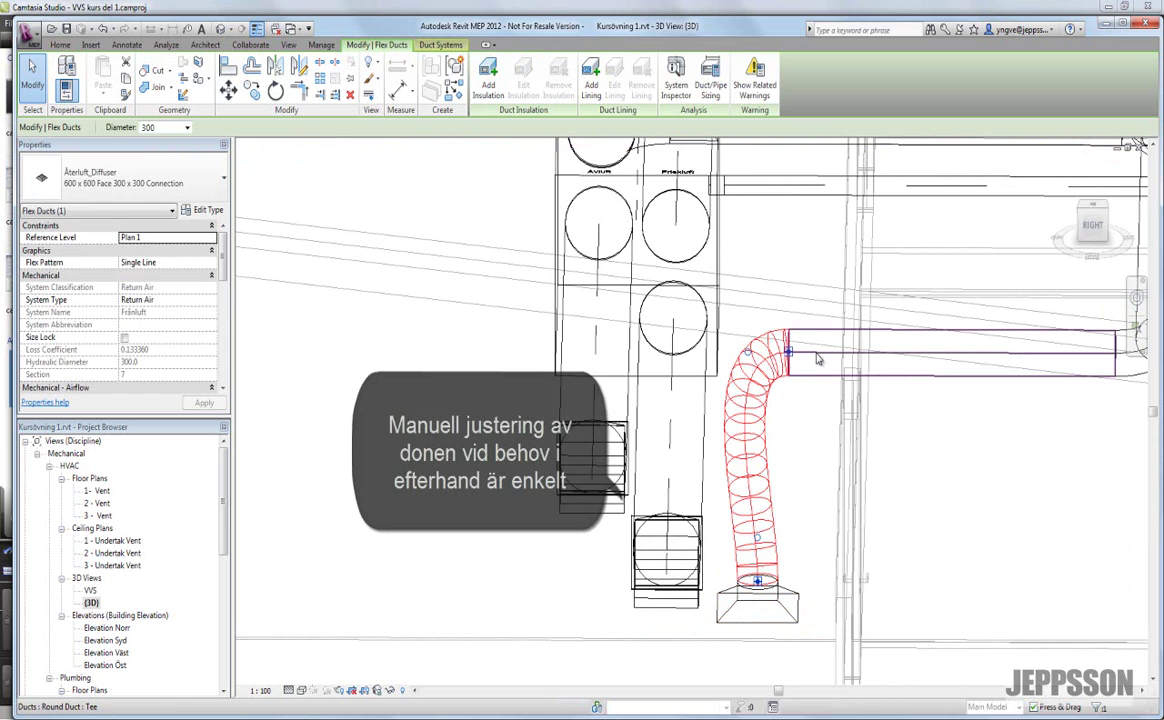
pyautogui.moveTo(790, 351)
pyautogui.mouseDown()
pyautogui.moveTo(857, 355)
pyautogui.moveTo(884, 410)
pyautogui.mouseUp()
pyautogui.scroll(-2, 878, 434)
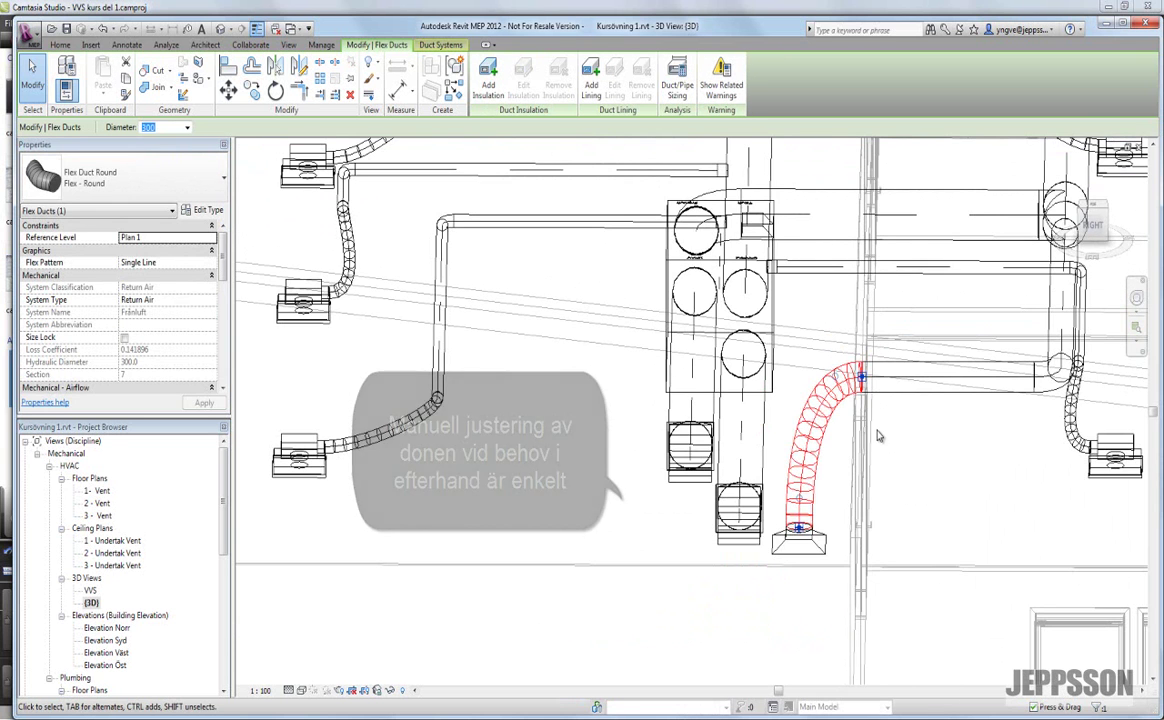
pyautogui.moveTo(878, 434)
pyautogui.keyDown('shift'); pyautogui.mouseDown(button='middle')
pyautogui.moveTo(920, 500)
pyautogui.moveTo(962, 476)
pyautogui.moveTo(880, 450)
pyautogui.mouseUp(button='middle'); pyautogui.keyUp('shift')
pyautogui.scroll(-4, 920, 500)
pyautogui.scroll(3, 730, 421)
pyautogui.moveTo(730, 421)
pyautogui.keyDown('shift'); pyautogui.mouseDown(button='middle')
pyautogui.moveTo(302, 450)
pyautogui.moveTo(435, 645)
pyautogui.mouseUp(button='middle'); pyautogui.keyUp('shift')
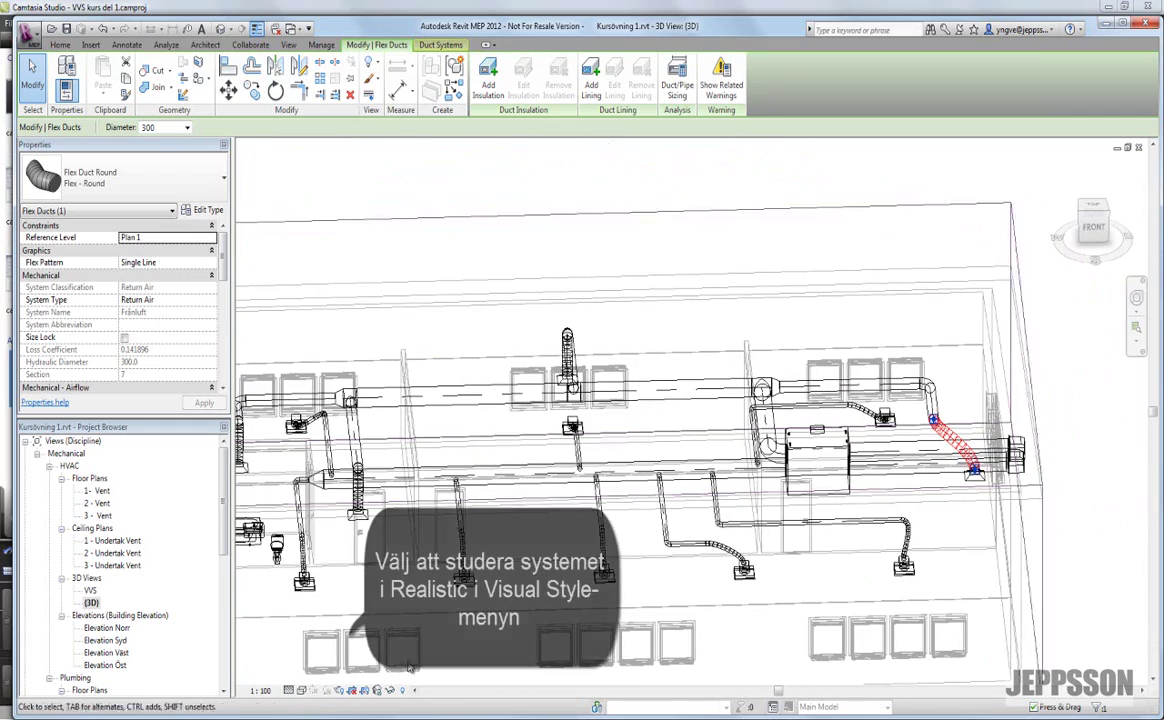
# Switch the 3D duct view to the Realistic visual style and clear the flex duct selection.
pyautogui.click(301, 690)
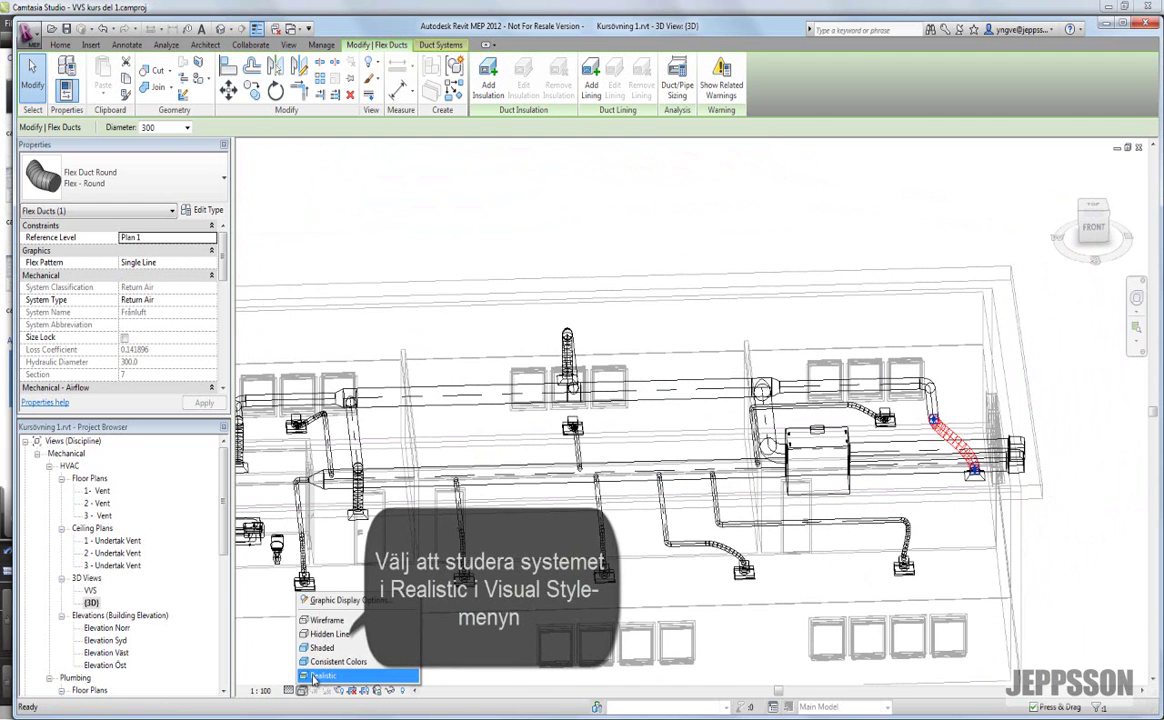
pyautogui.click(315, 677)
pyautogui.press('Escape')
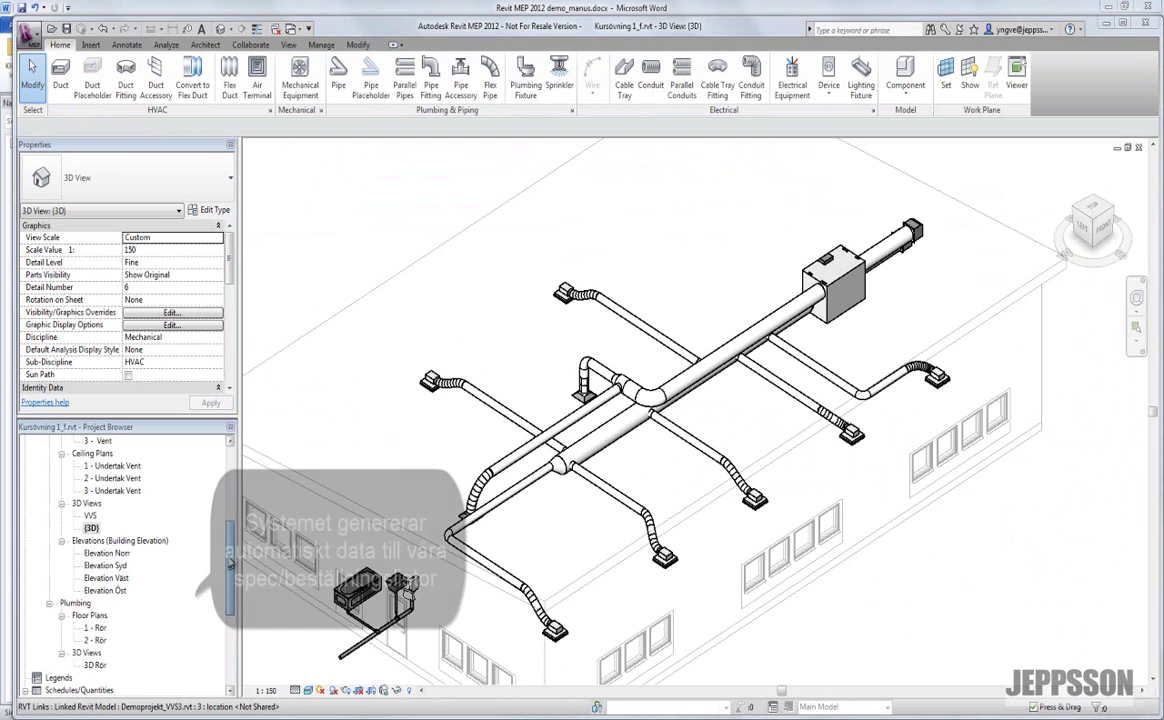
# From Schedules/Quantities, open the Vent - Kanaldetaljer schedule and then the Vent - Kanaler schedule.
pyautogui.moveTo(230, 562); pyautogui.dragTo(233, 637)
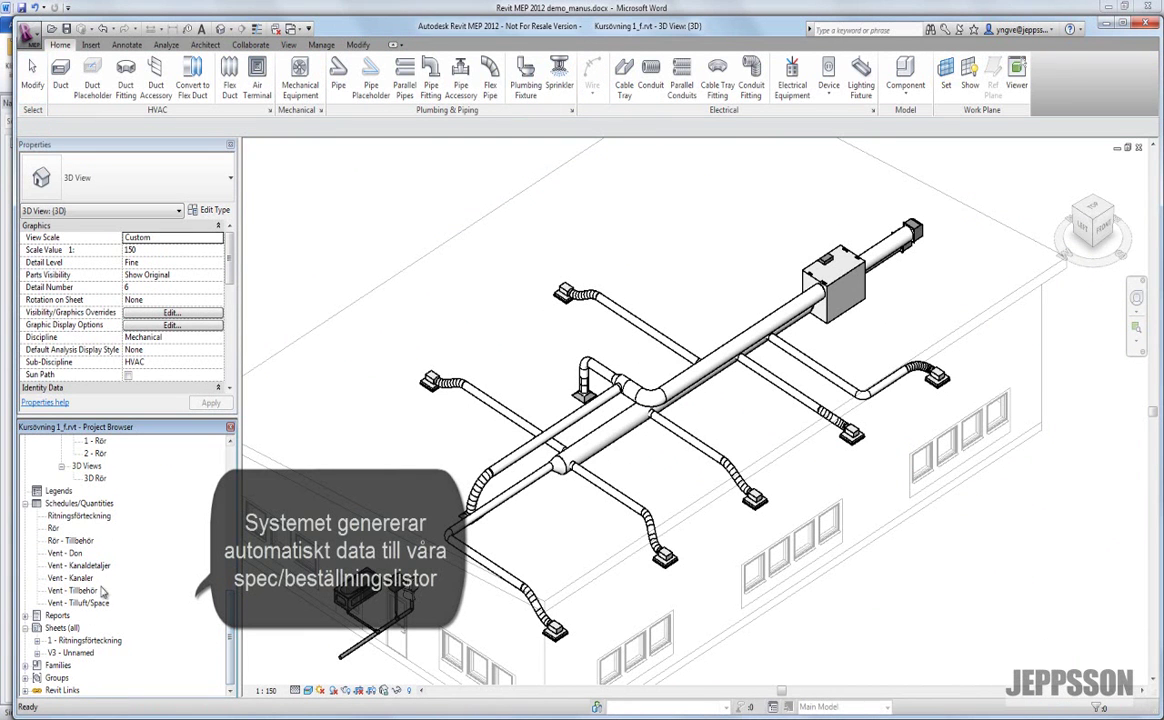
pyautogui.click(91, 566)
pyautogui.doubleClick(91, 568)
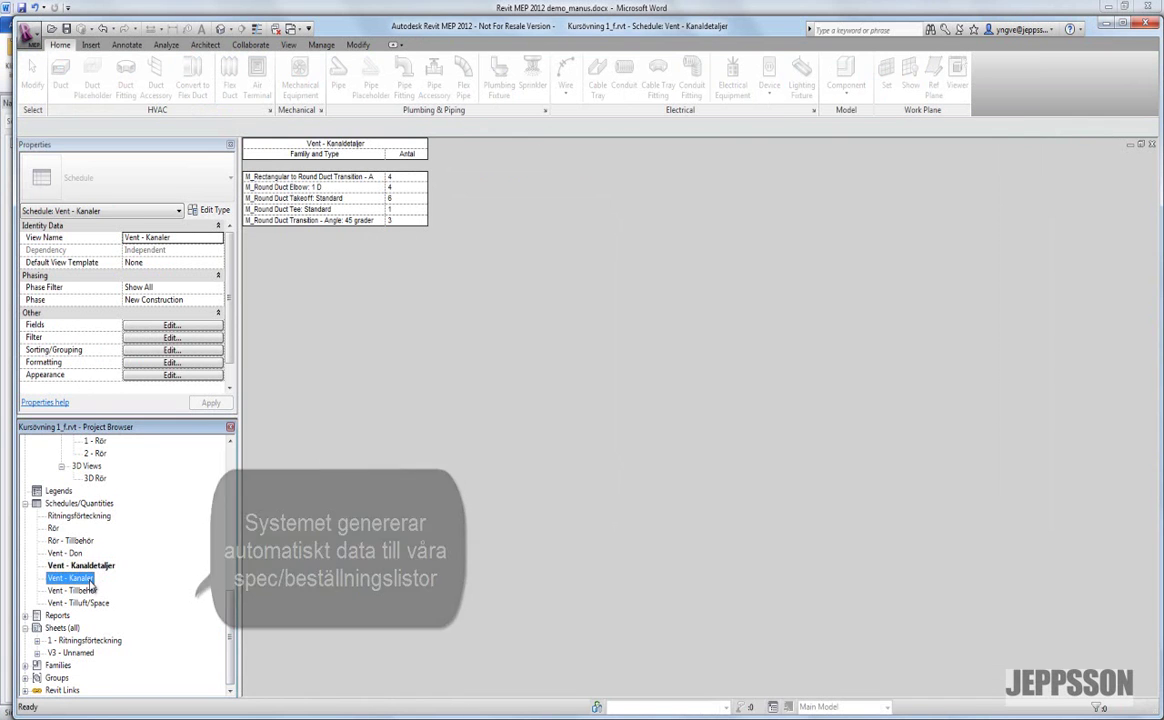
pyautogui.doubleClick(95, 578)
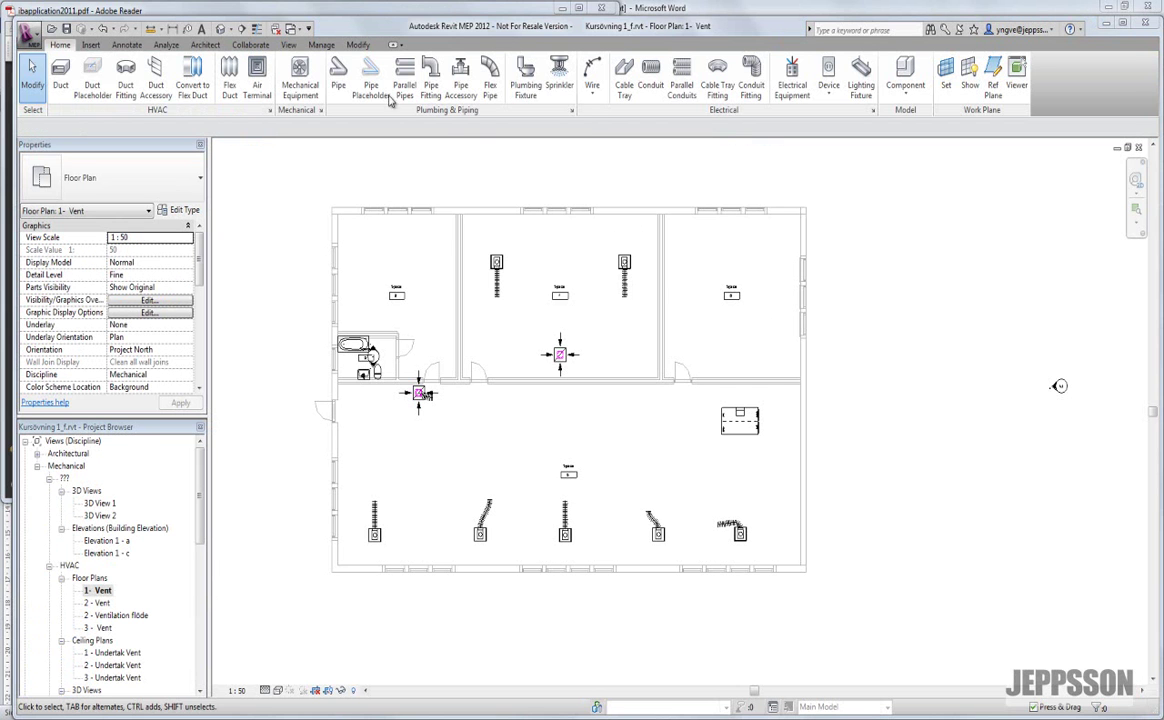
# Place a camera in the 1 - Vent plan, eye in the large room, aimed at the building's left end.
pyautogui.click(291, 46)
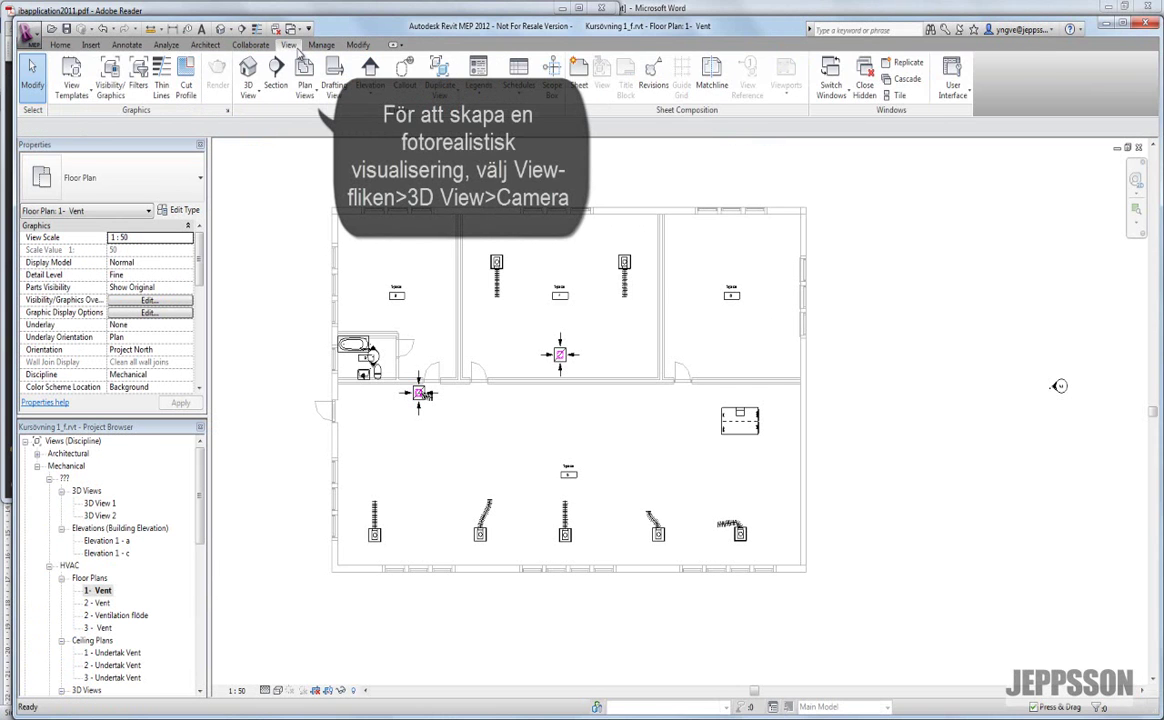
pyautogui.click(254, 93)
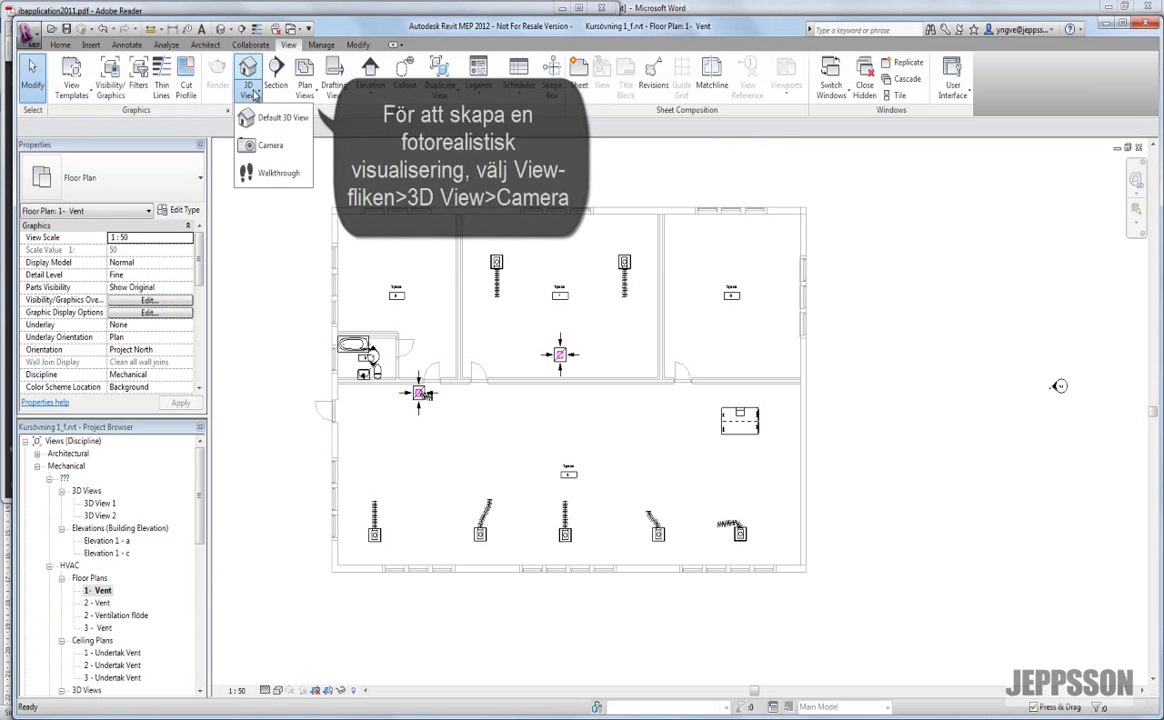
pyautogui.click(265, 147)
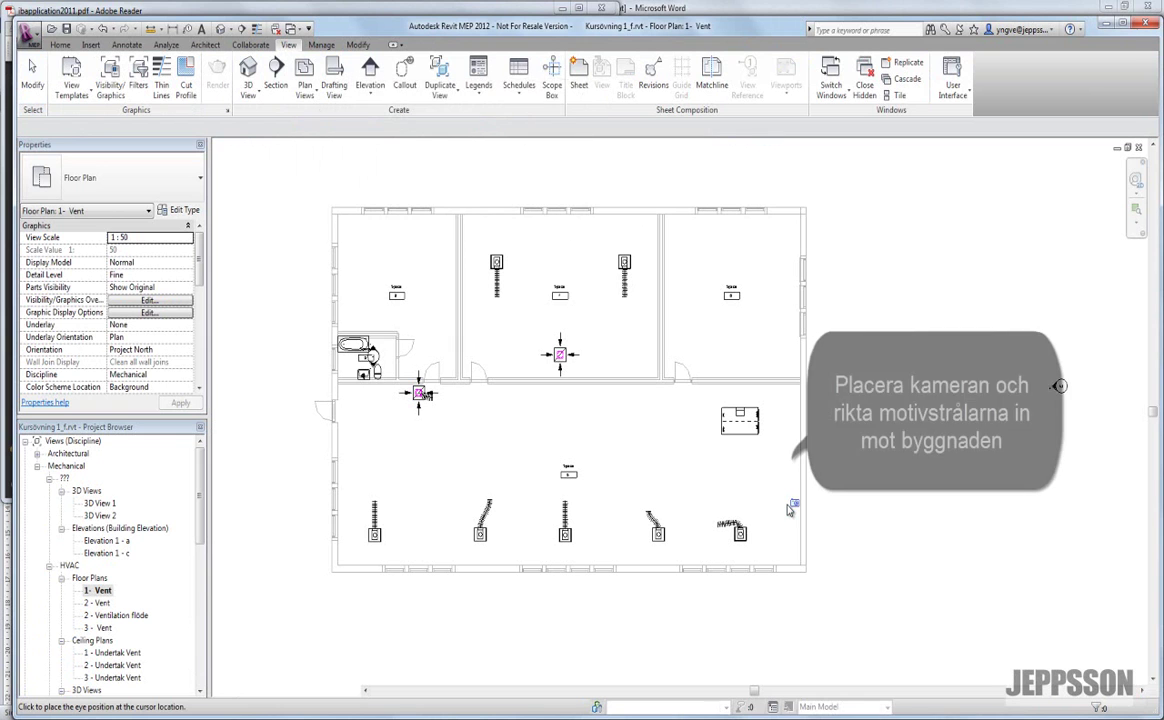
pyautogui.click(787, 506)
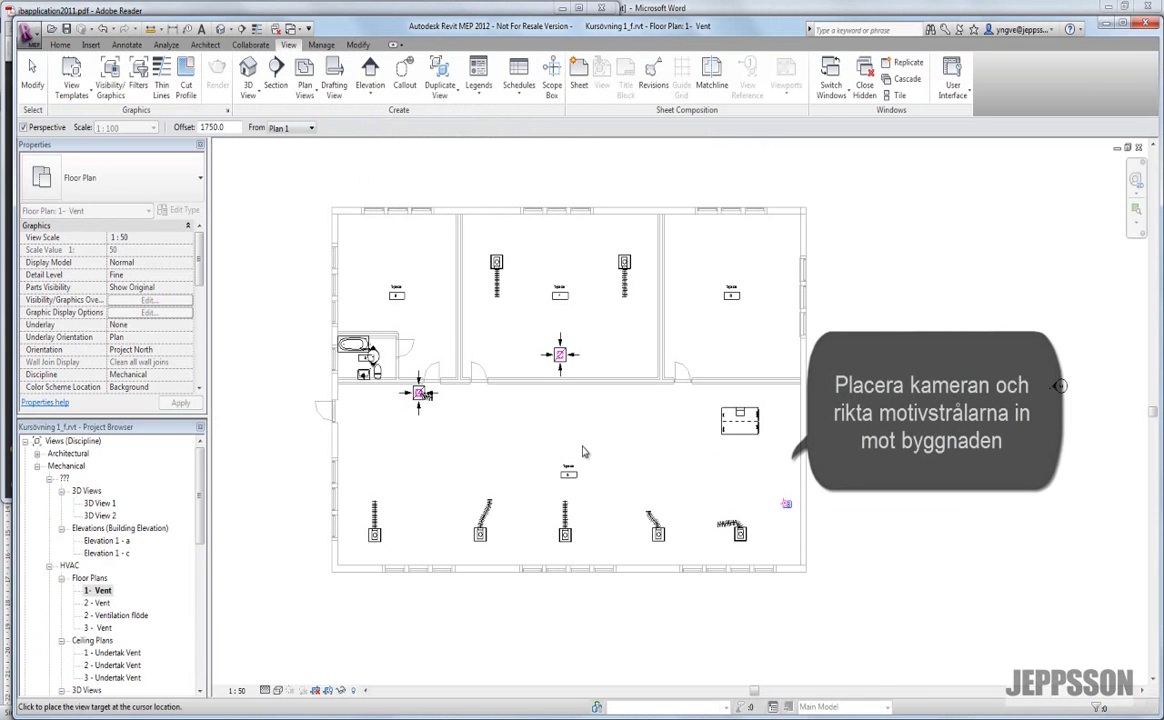
pyautogui.click(320, 349)
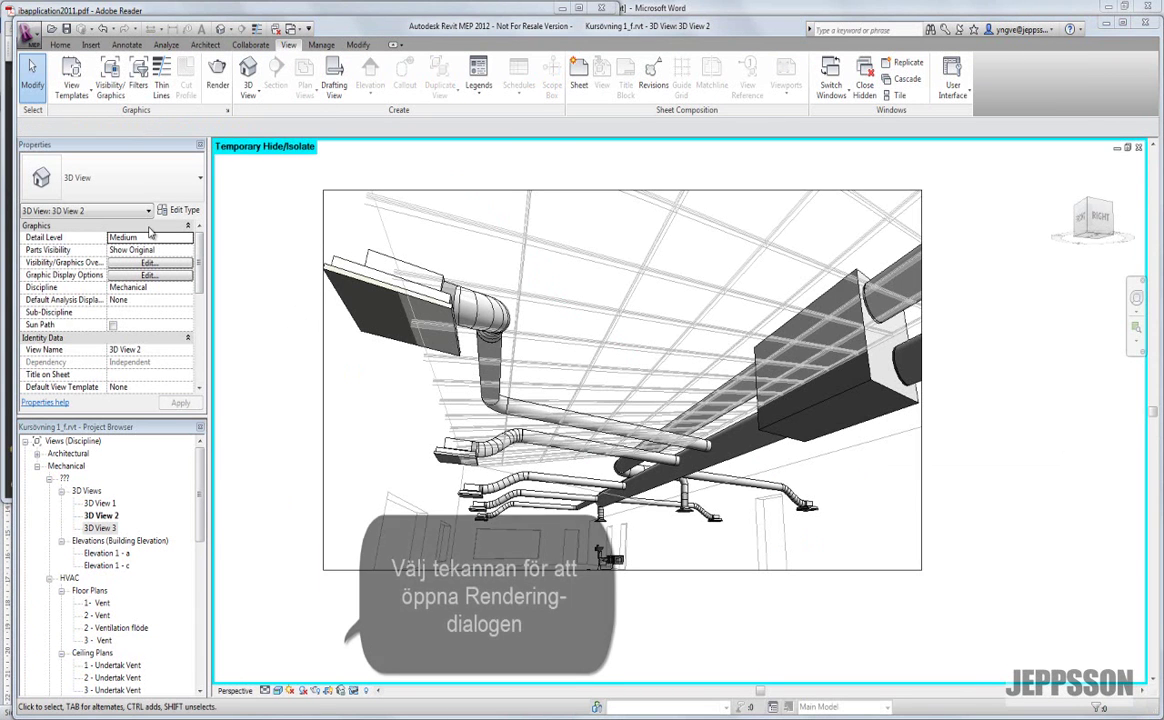
# Render 3D View 2 at High quality with Sun-only lighting and a Few Clouds sky.
pyautogui.click(318, 692)
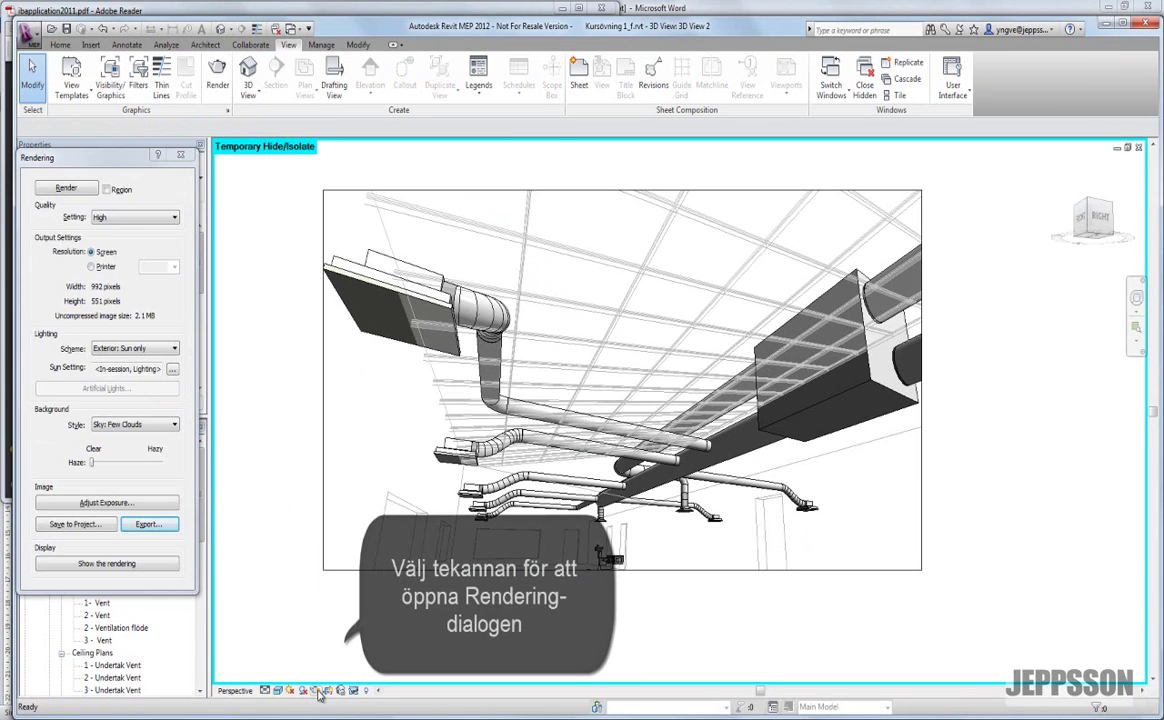
pyautogui.click(66, 189)
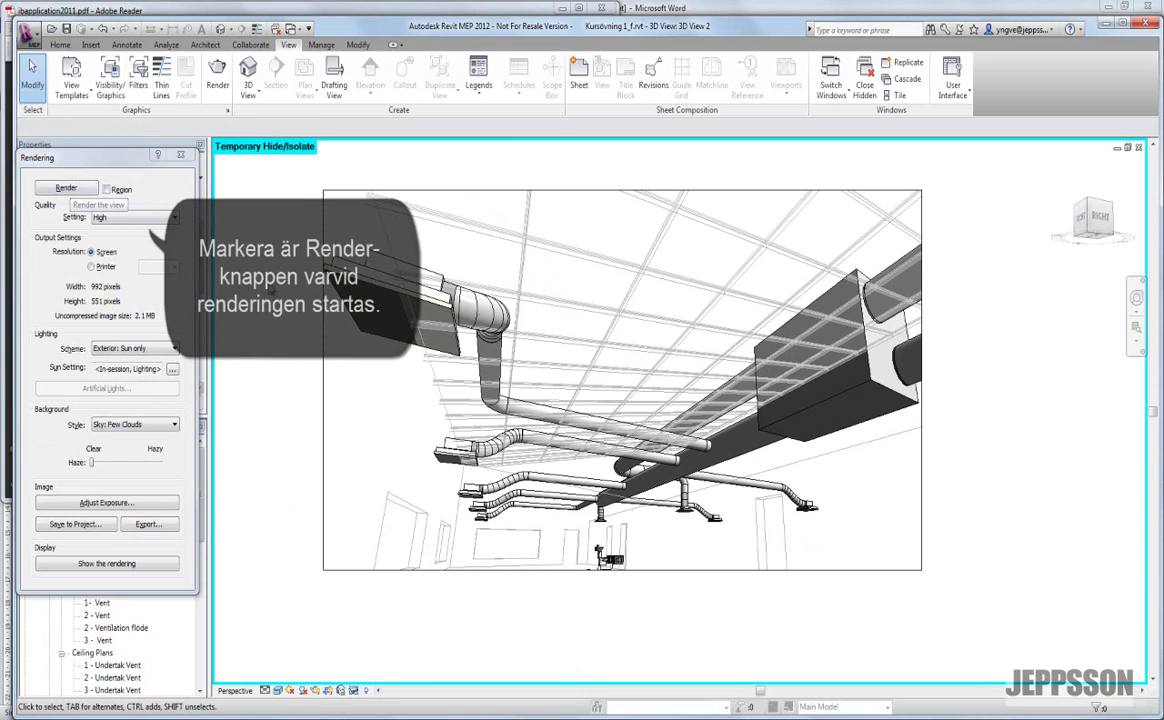